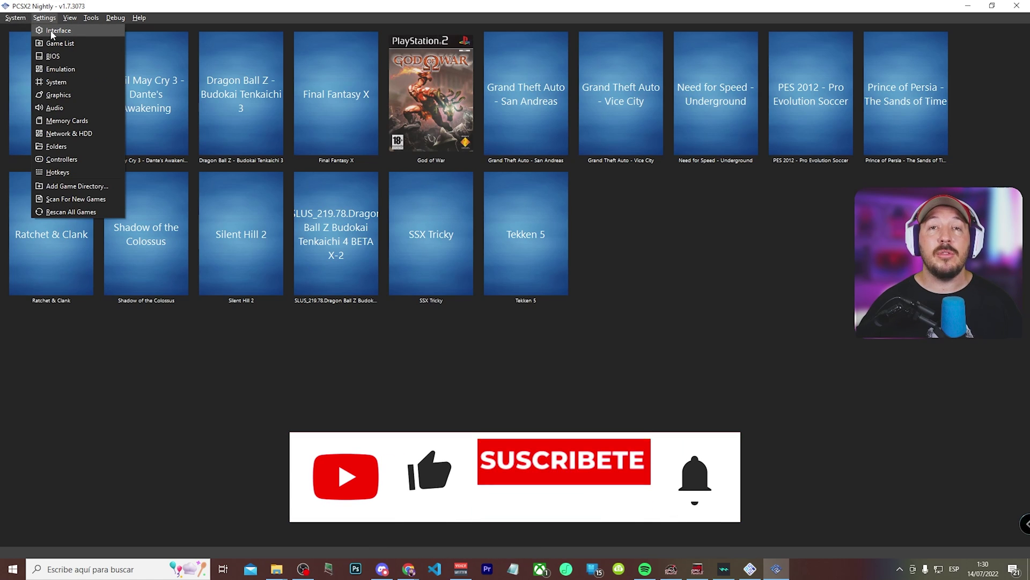
- Open the interface settings and choose nightly as the automatic updater's channel
click(52, 32)
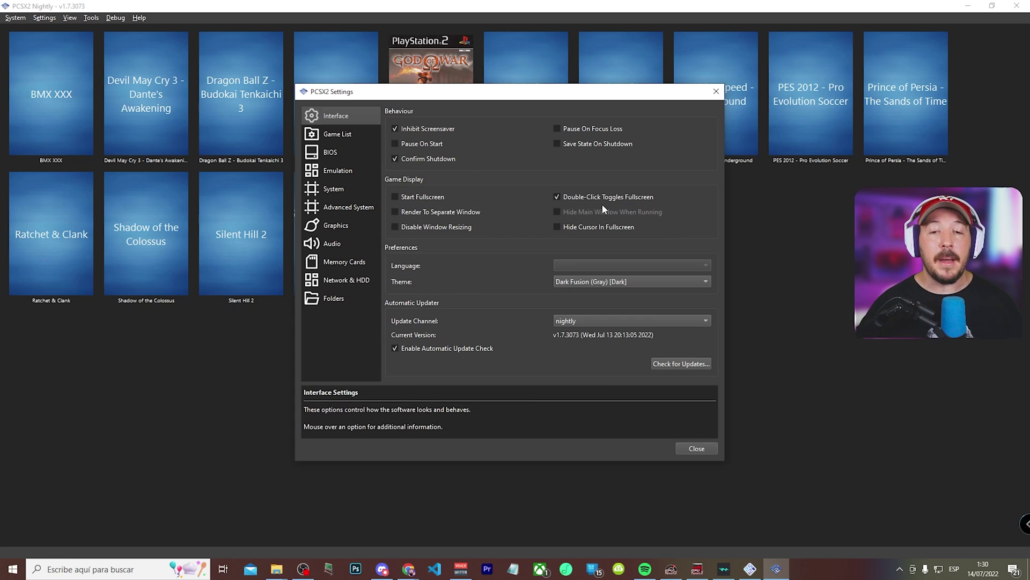
click(578, 227)
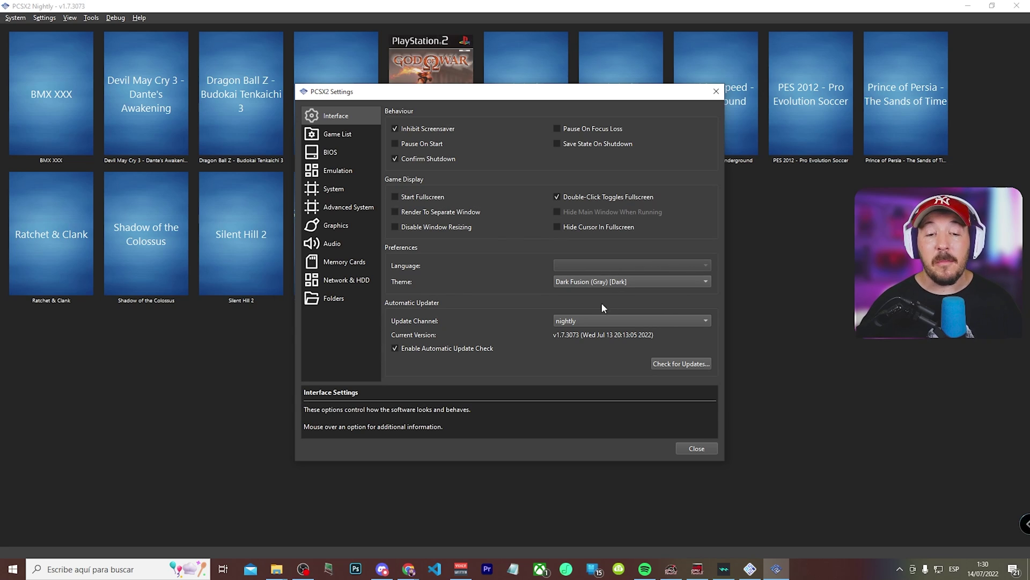
click(596, 323)
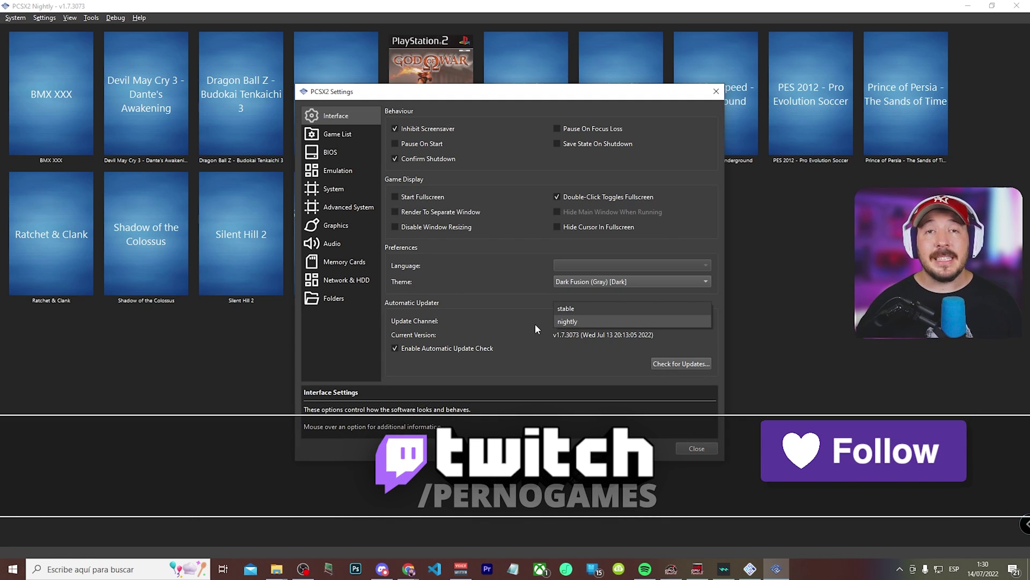
click(561, 325)
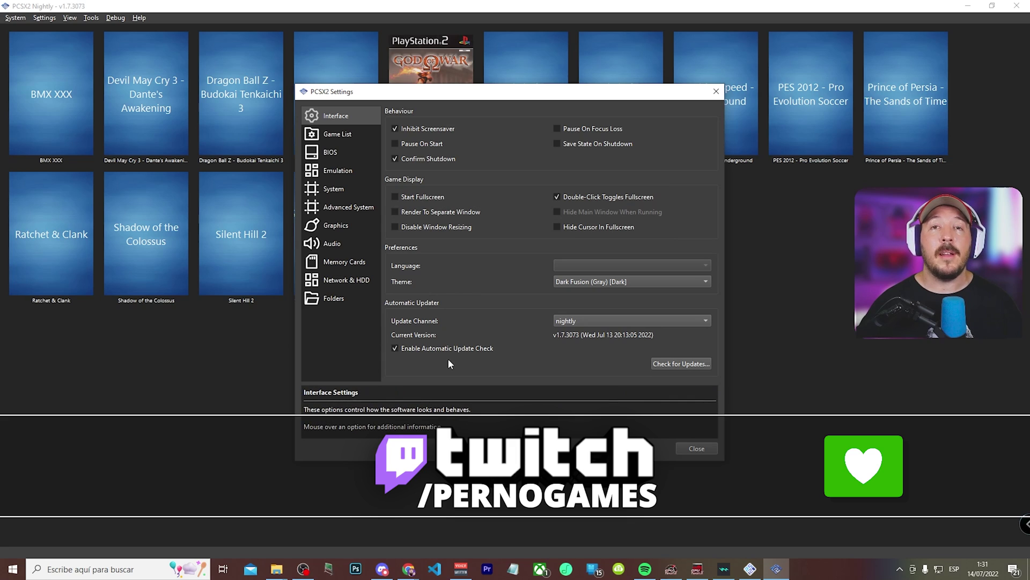
- Set the BIOS directory to the bios folder inside pcsx2-v1.7.3065-windows-64bit-AVX2-Qt on the DATOS (D:) drive
click(336, 135)
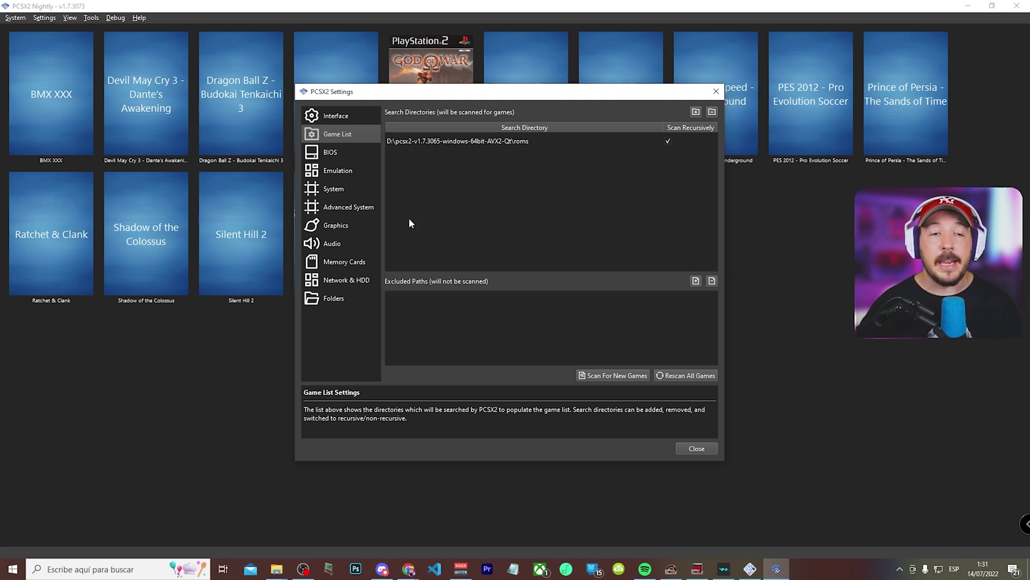
click(328, 155)
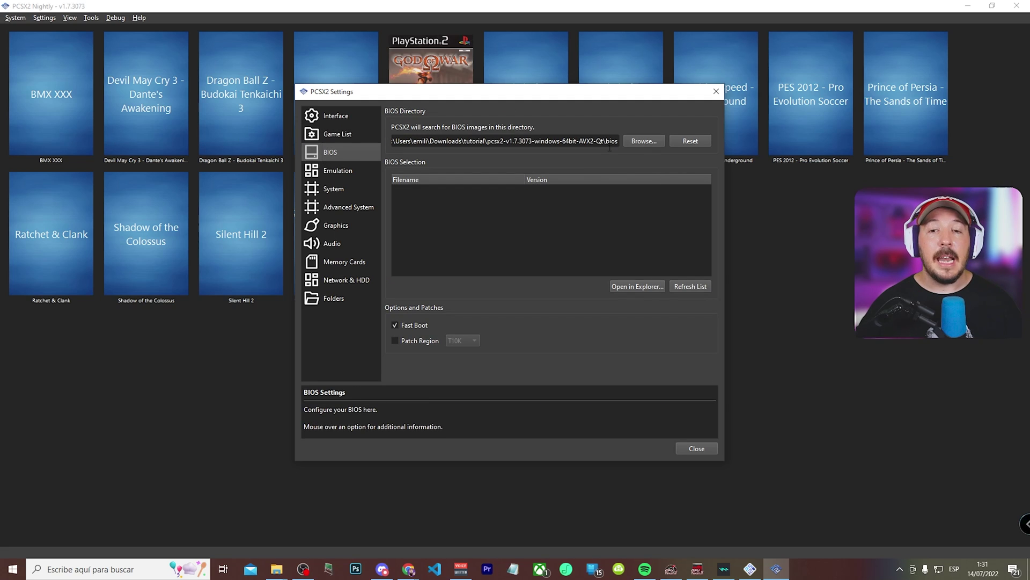
click(647, 141)
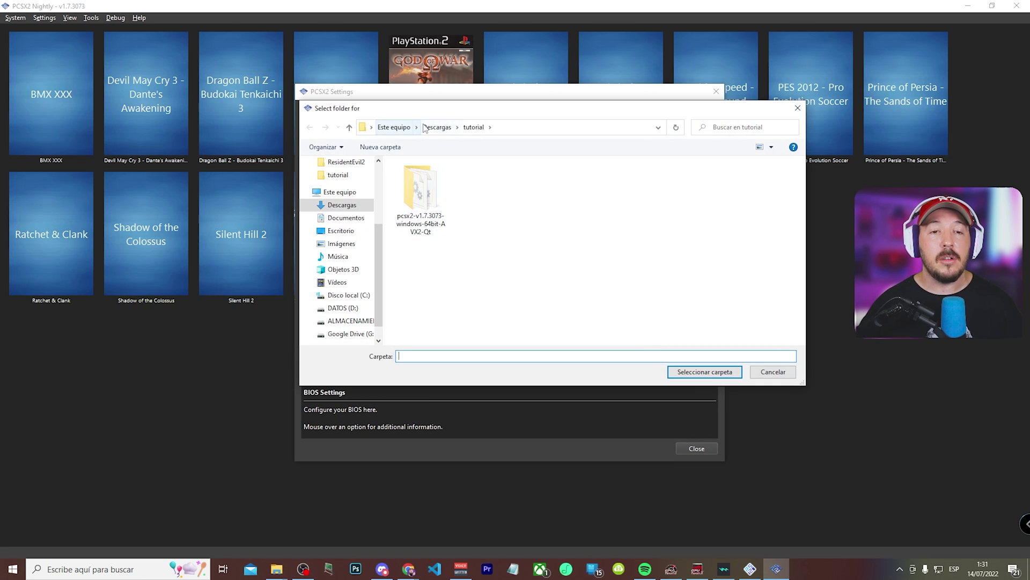
click(339, 191)
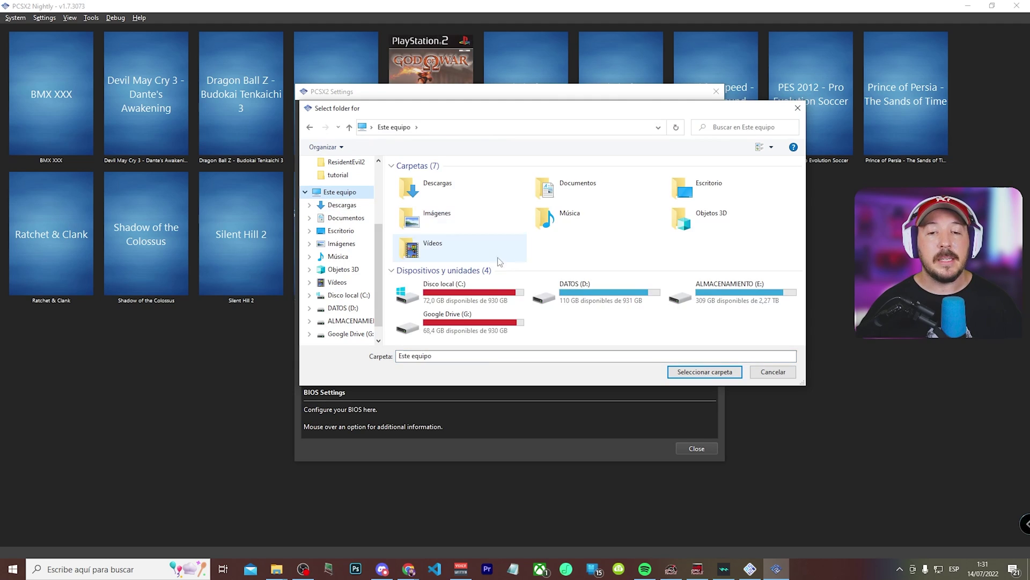
double_click(605, 297)
double_click(516, 236)
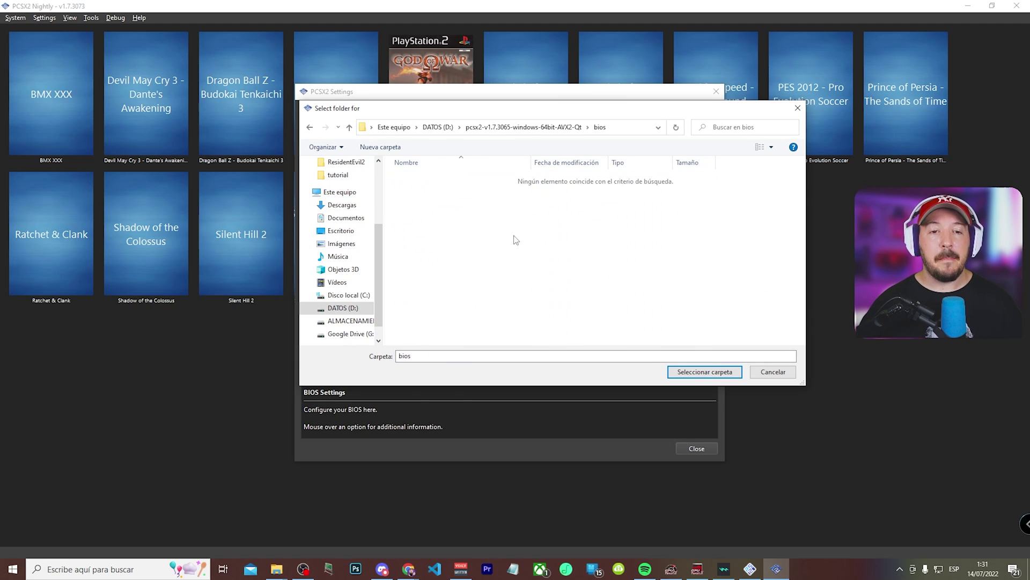
click(705, 372)
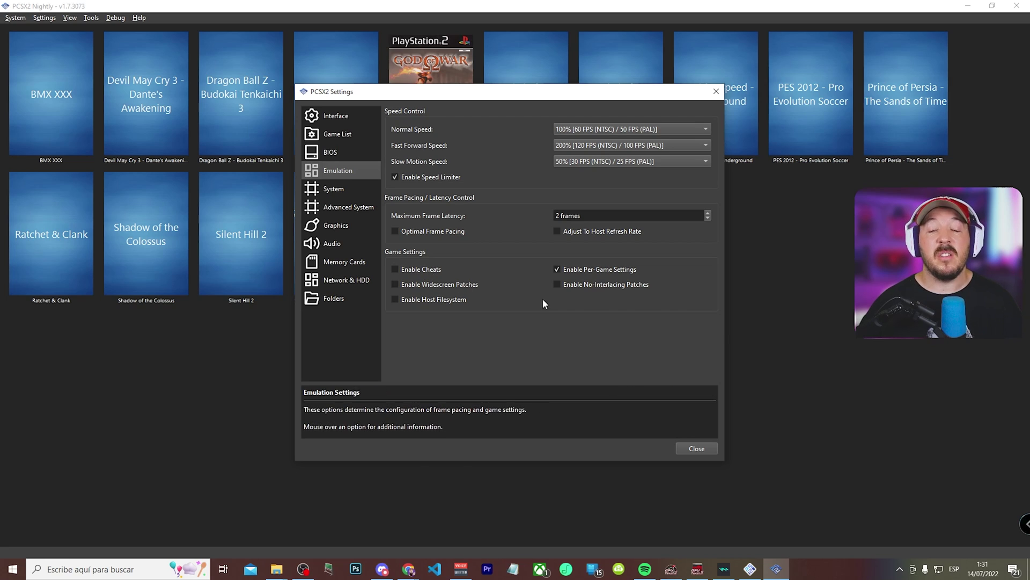
- Set the PAL frame rate to 59,94 Hz in the advanced system settings
click(336, 189)
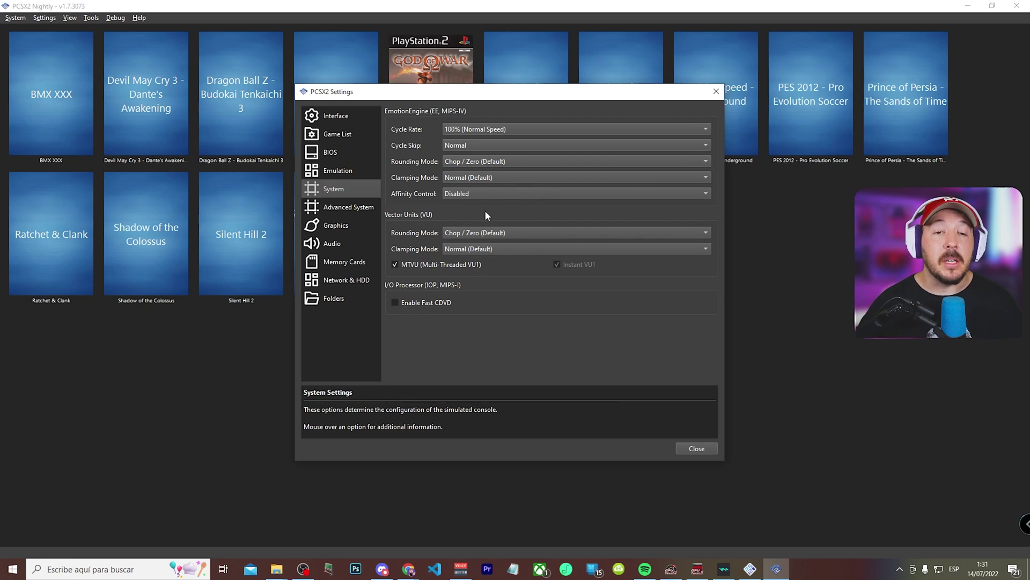
click(347, 209)
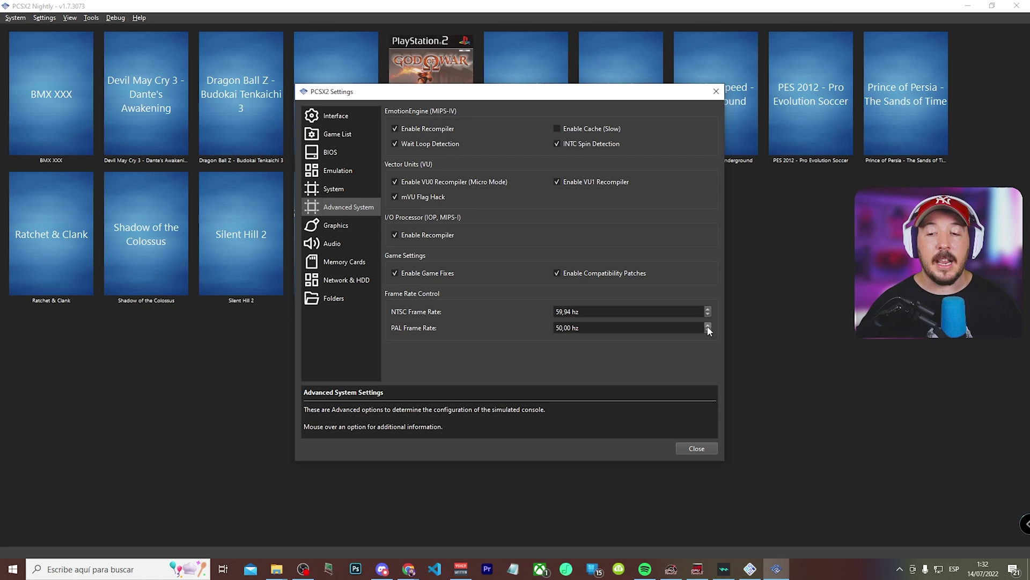
scroll(708, 326, up, 3)
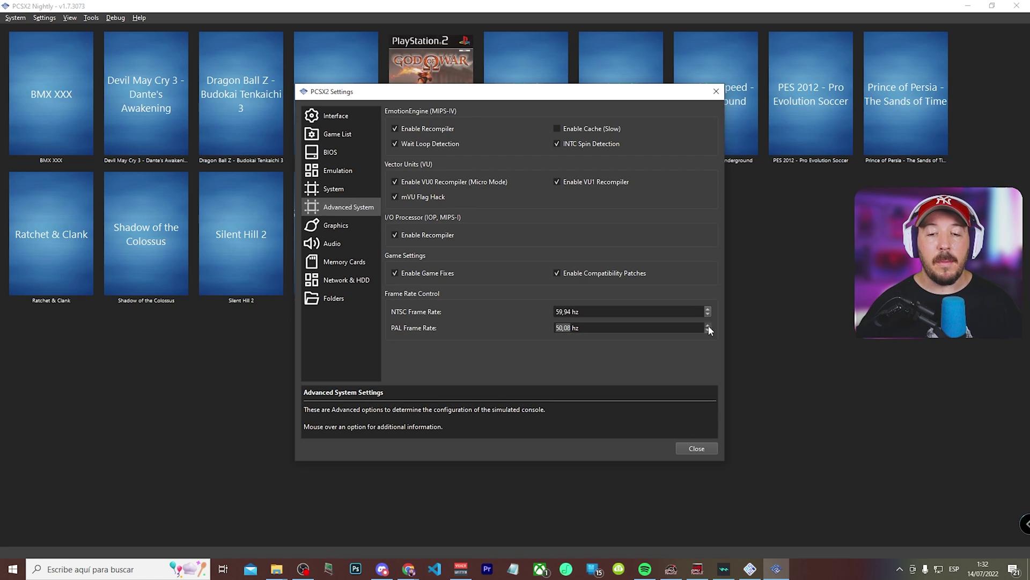
scroll(708, 327, up, 2)
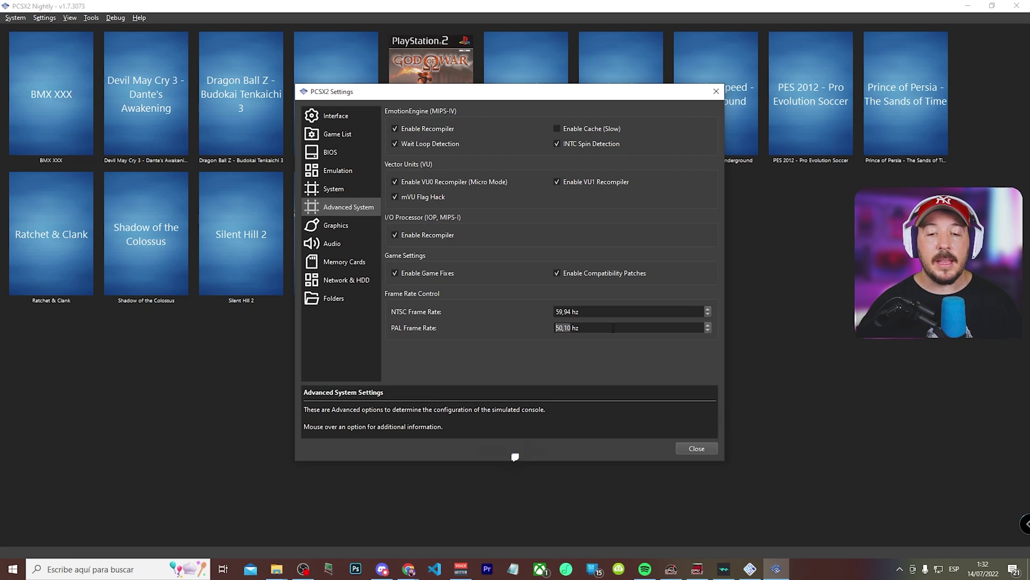
double_click(567, 327)
text(59)
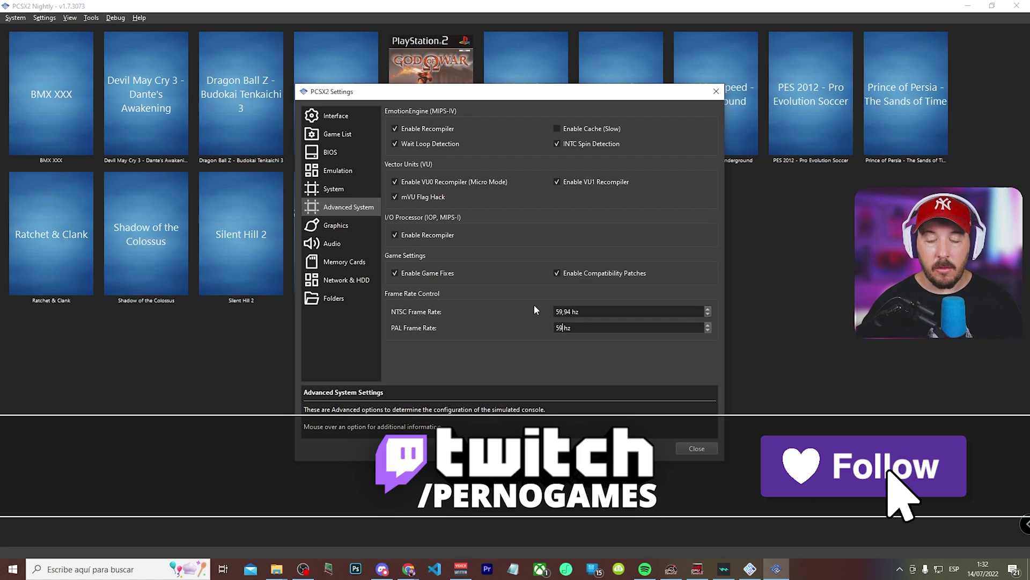
text(,94)
key(Return)
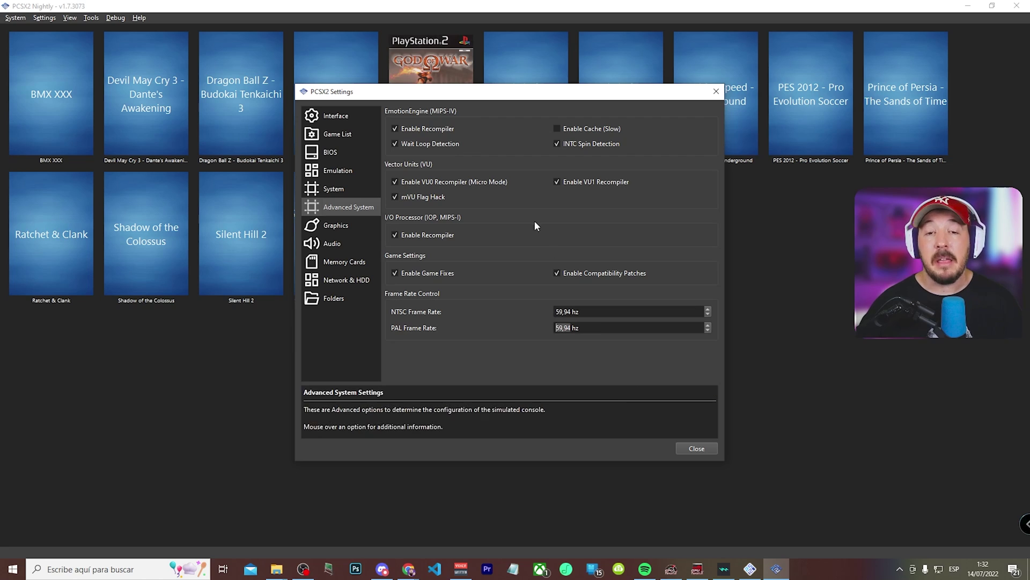
- Set the graphics renderer to Vulkan and the adapter to NVIDIA GeForce RTX 3060
click(336, 226)
click(454, 129)
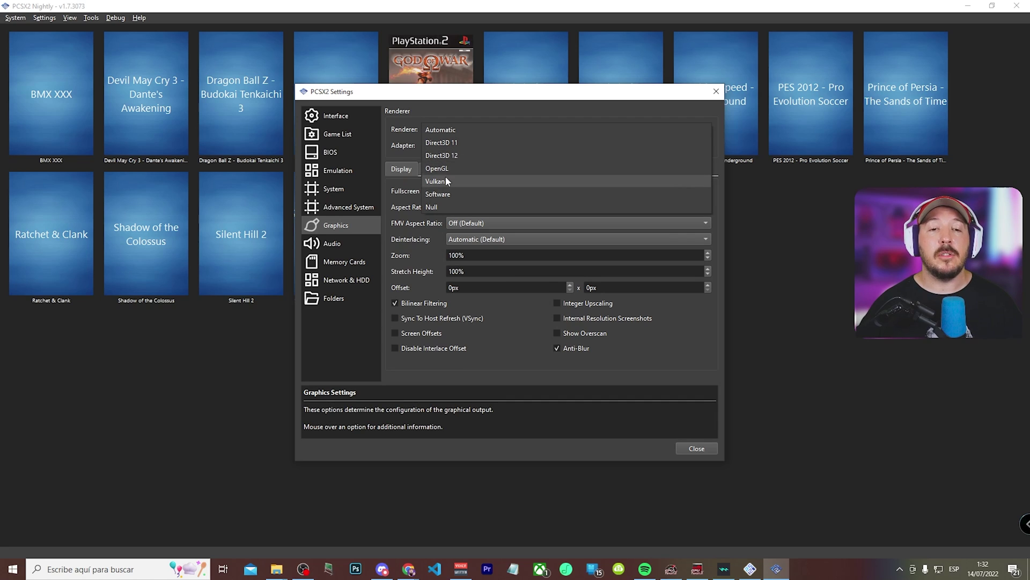
click(446, 181)
click(457, 148)
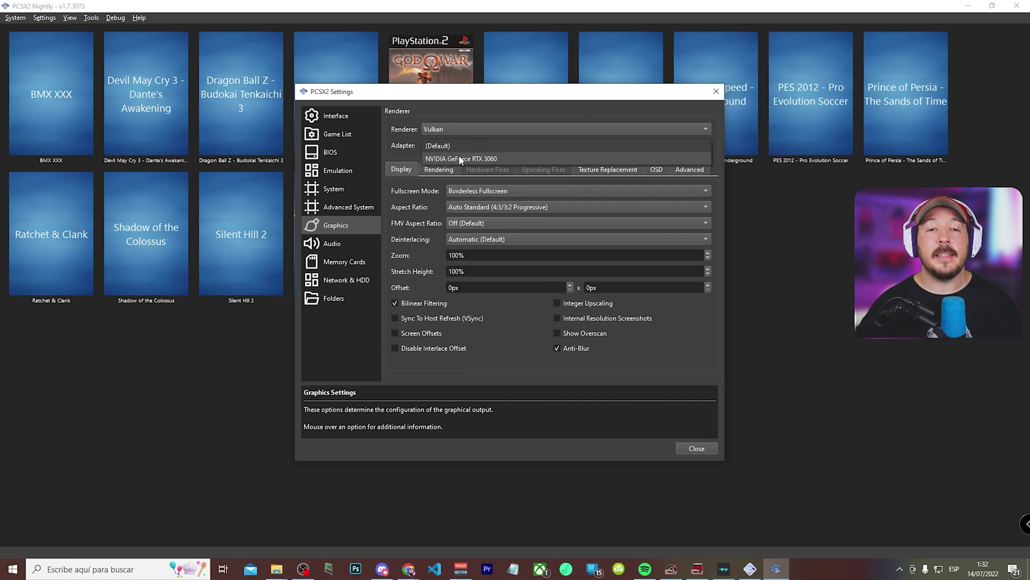
click(459, 155)
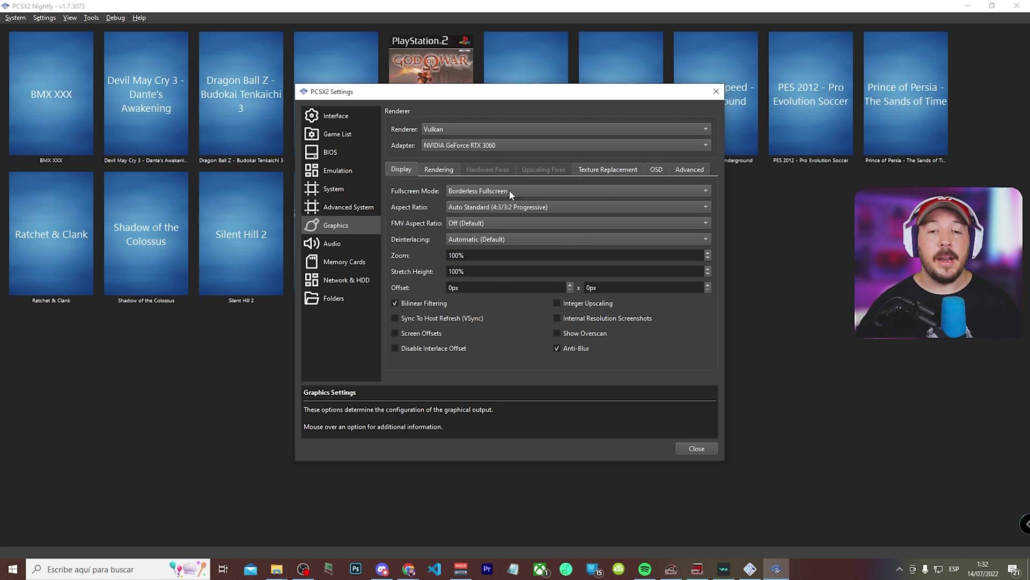
- Set both the aspect ratio and the FMV aspect ratio to Widescreen (16:9), with deinterlacing on Automatic (Default)
click(490, 195)
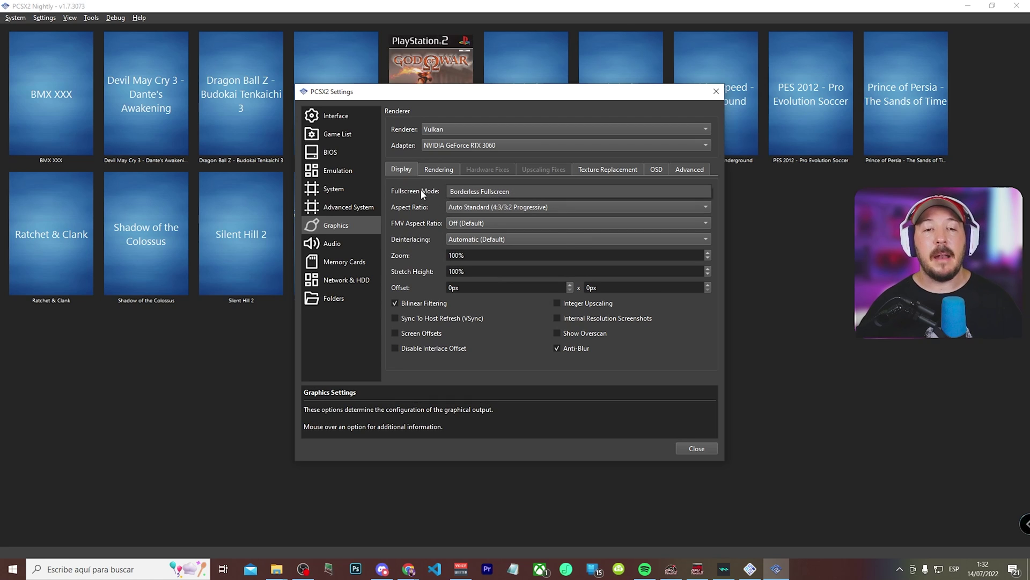
click(475, 208)
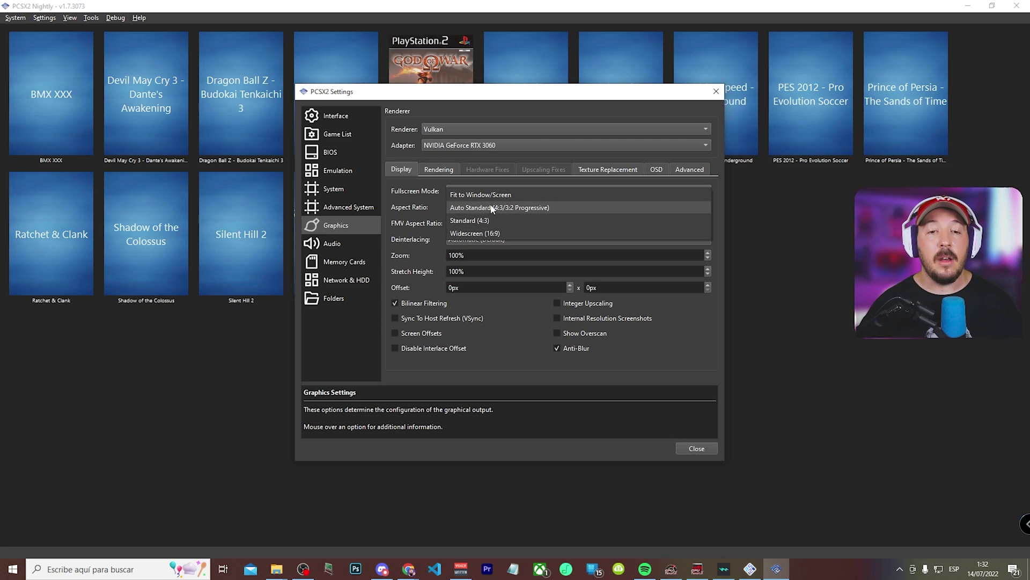
click(484, 234)
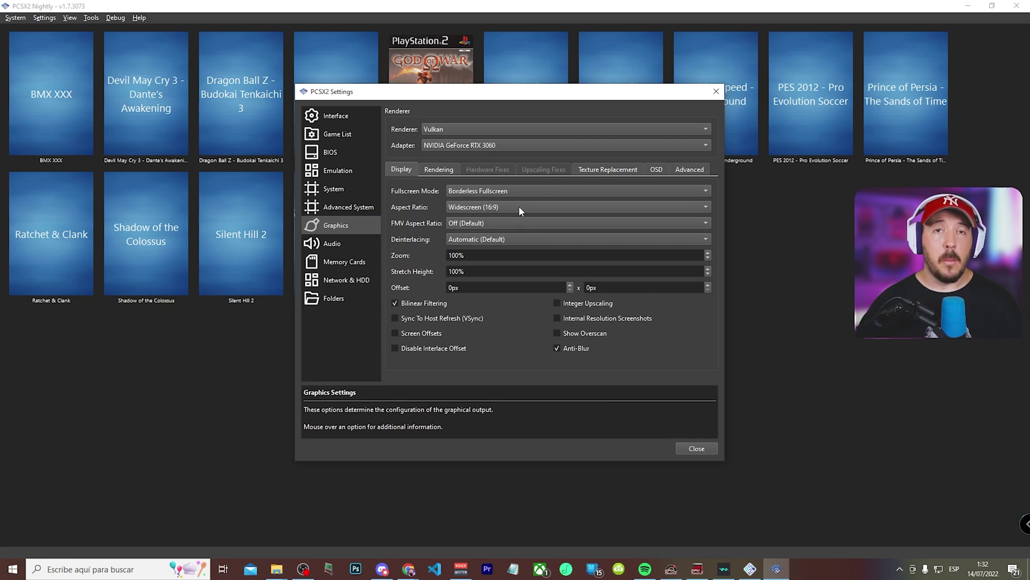
click(485, 223)
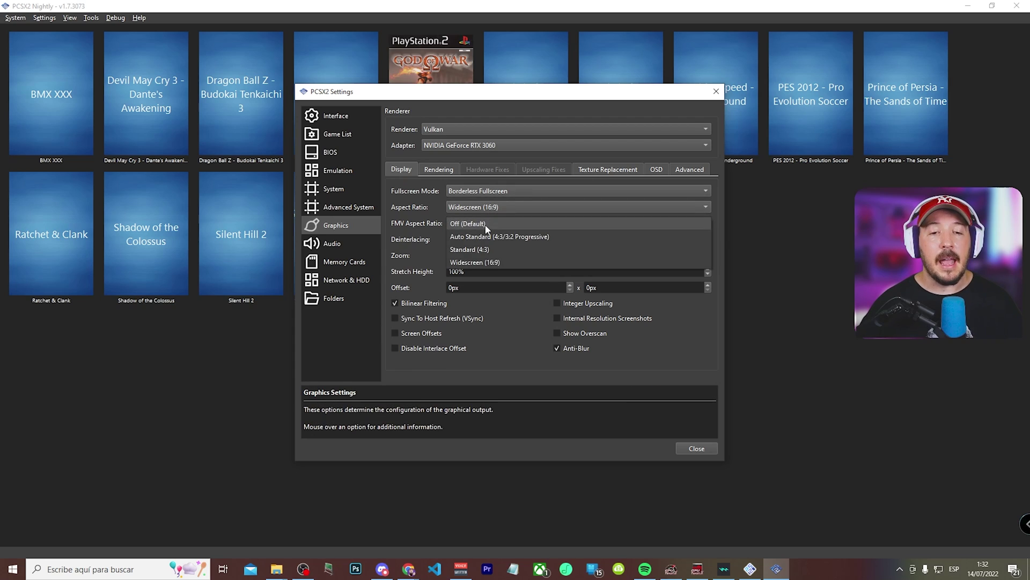
click(486, 262)
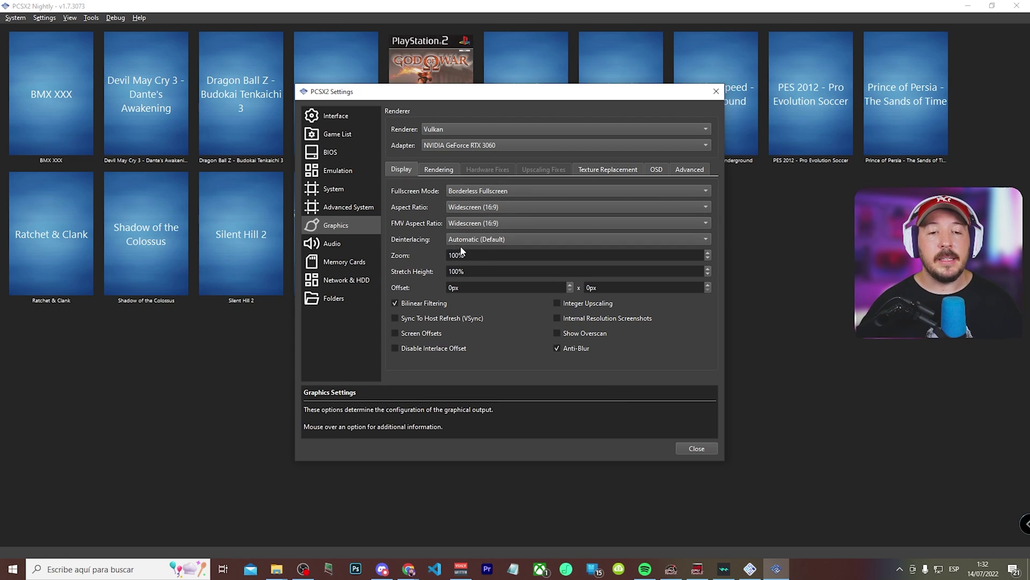
click(479, 241)
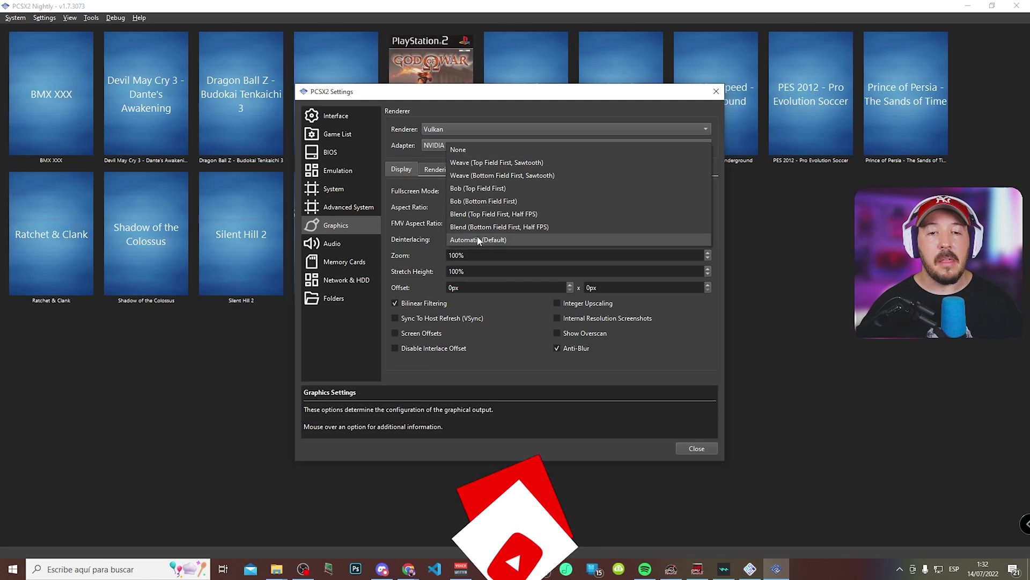
click(449, 241)
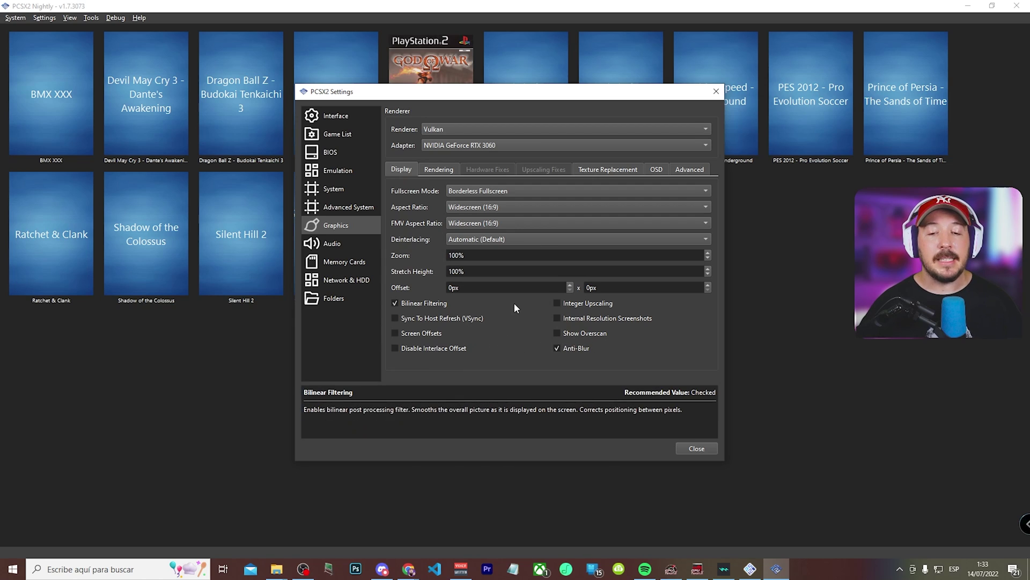
- Set the rendering internal resolution to 8x Native (~2880p) and mipmapping to Full (PS2 Mipmaps)
click(439, 169)
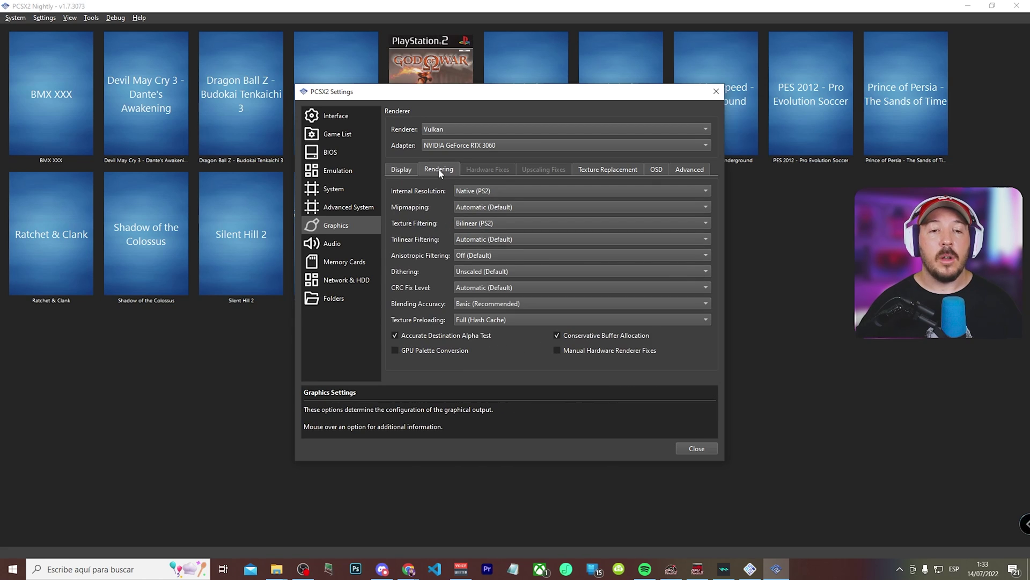
click(491, 189)
click(525, 196)
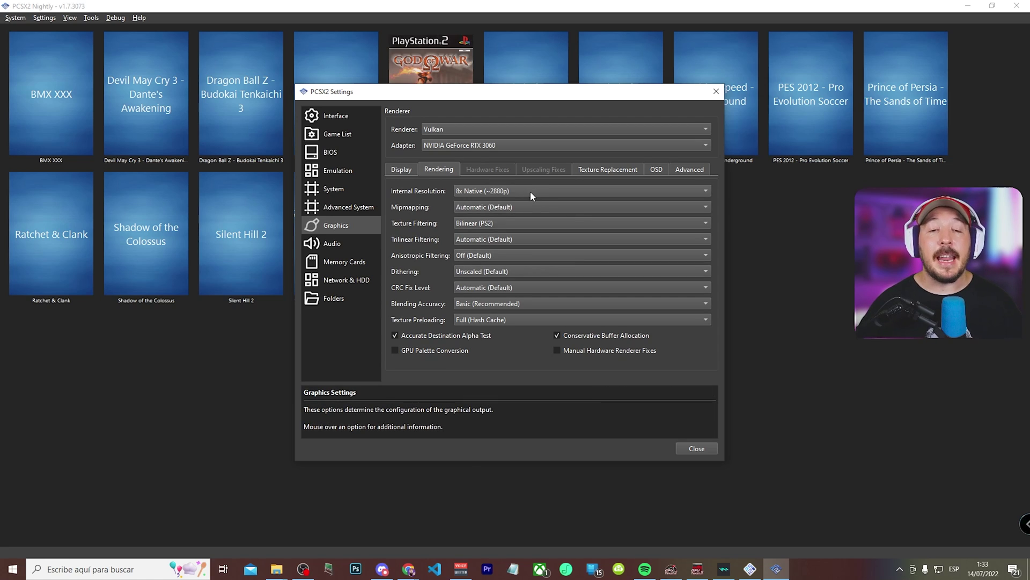
click(496, 209)
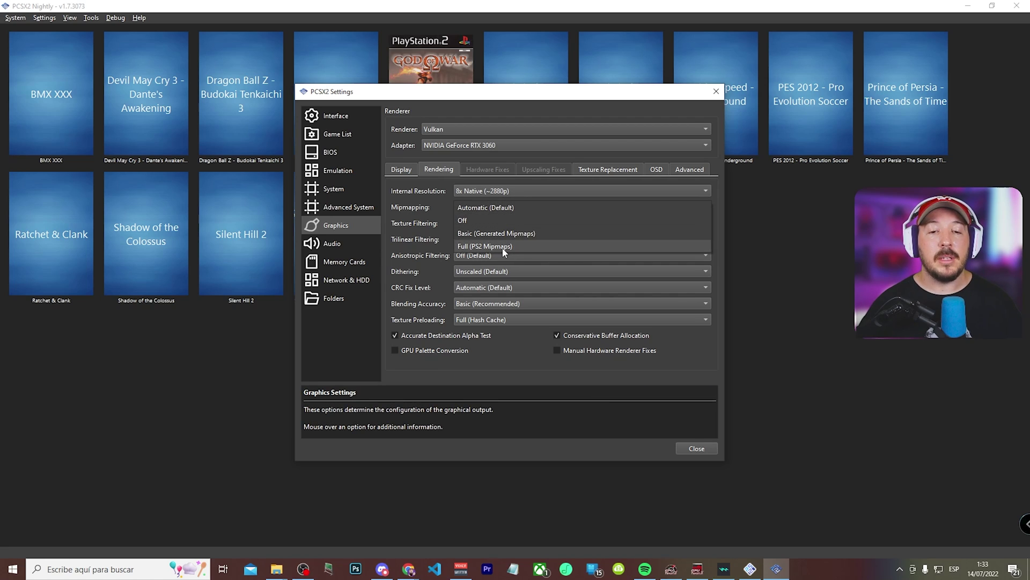
click(503, 248)
- Set dithering to Off, with texture filtering on Bilinear (PS2) and blending accuracy on Basic (Recommended)
click(493, 224)
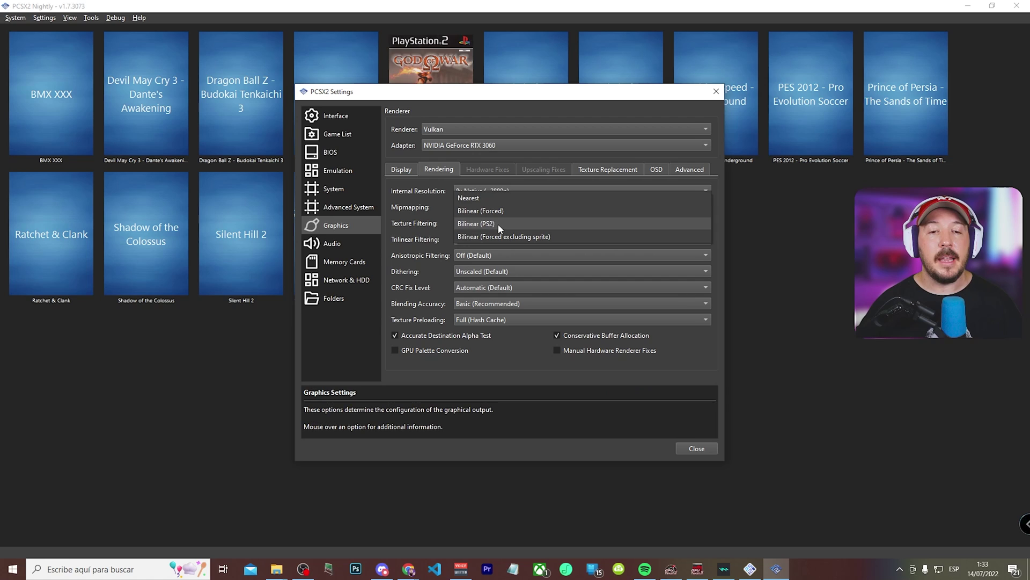
click(497, 221)
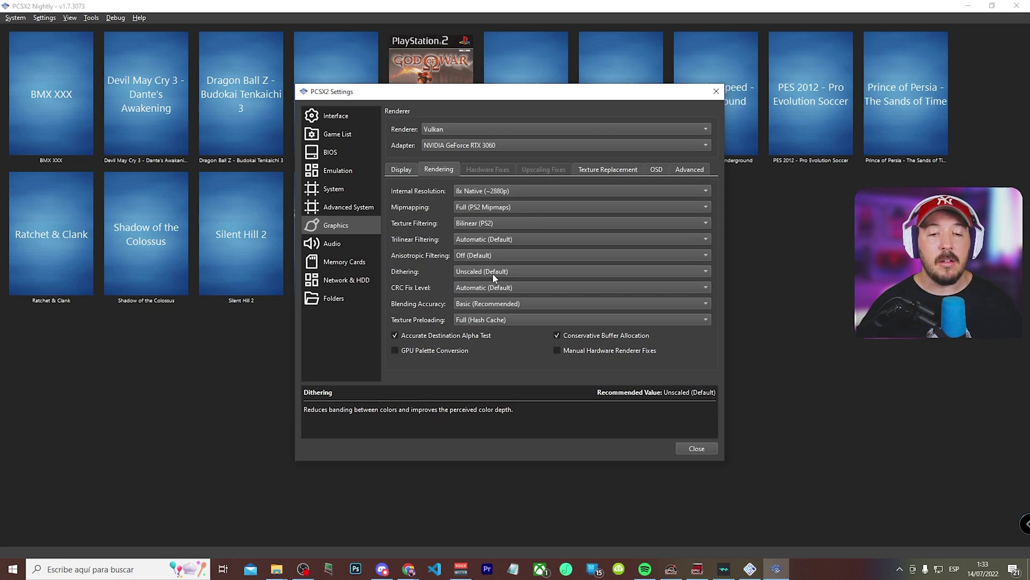
click(510, 272)
click(491, 245)
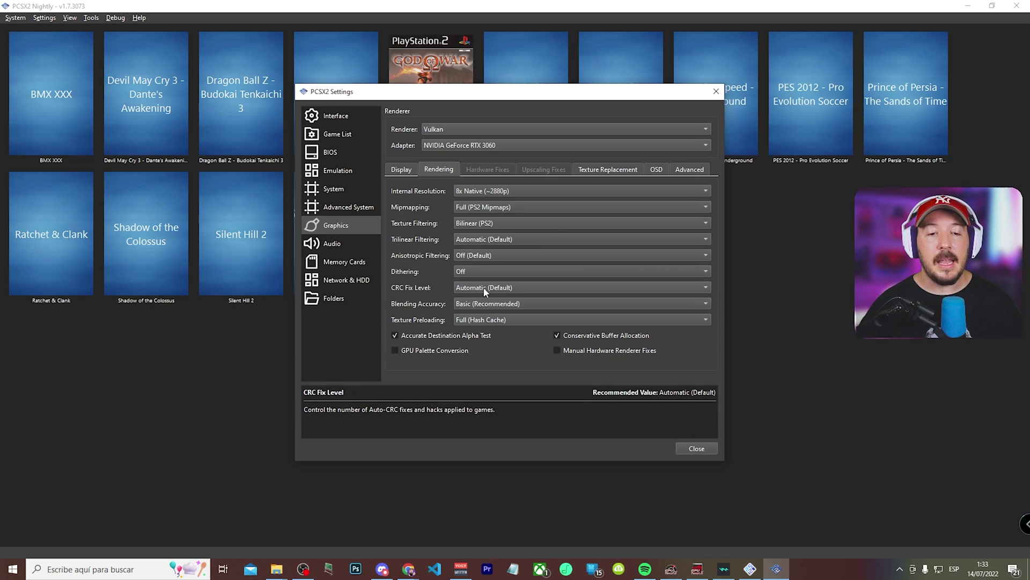
click(490, 304)
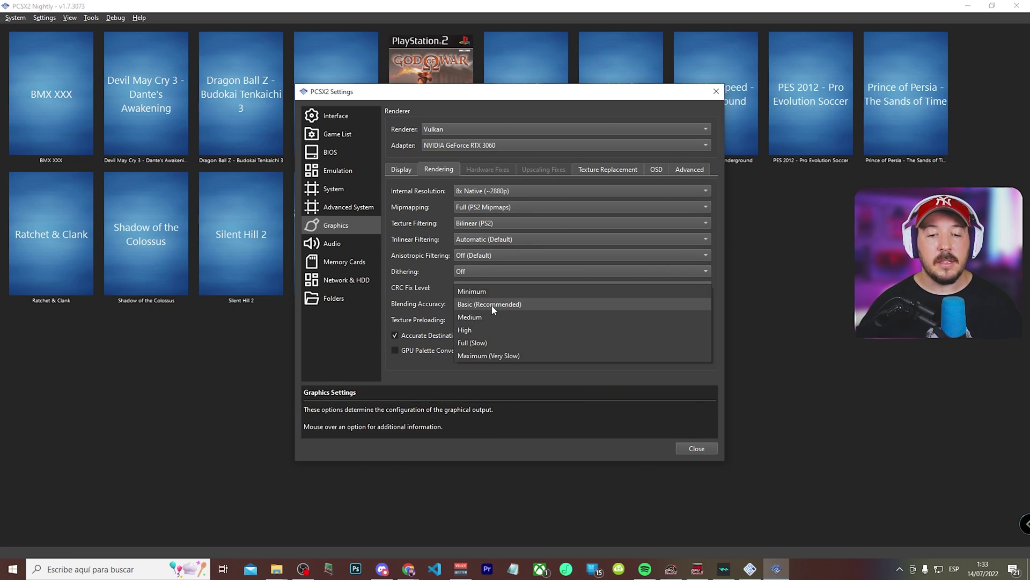
click(478, 304)
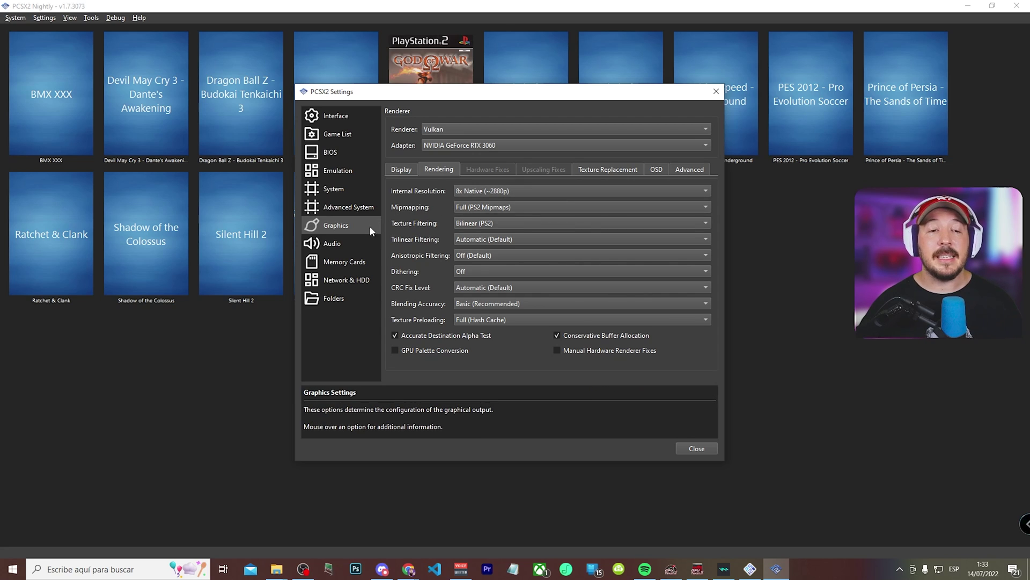
- Lower the emulator's audio output volume to 11%
click(333, 246)
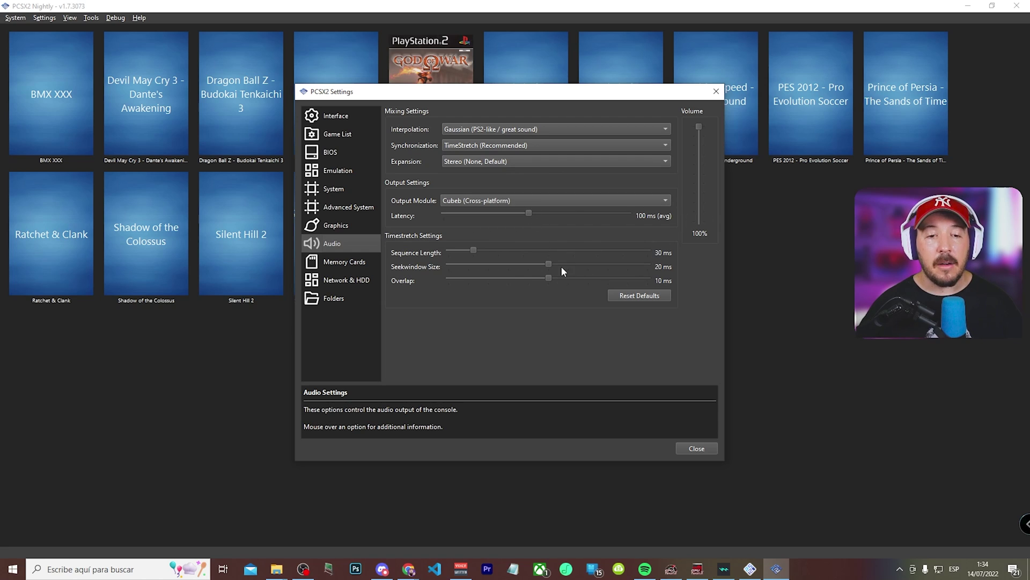
click(702, 170)
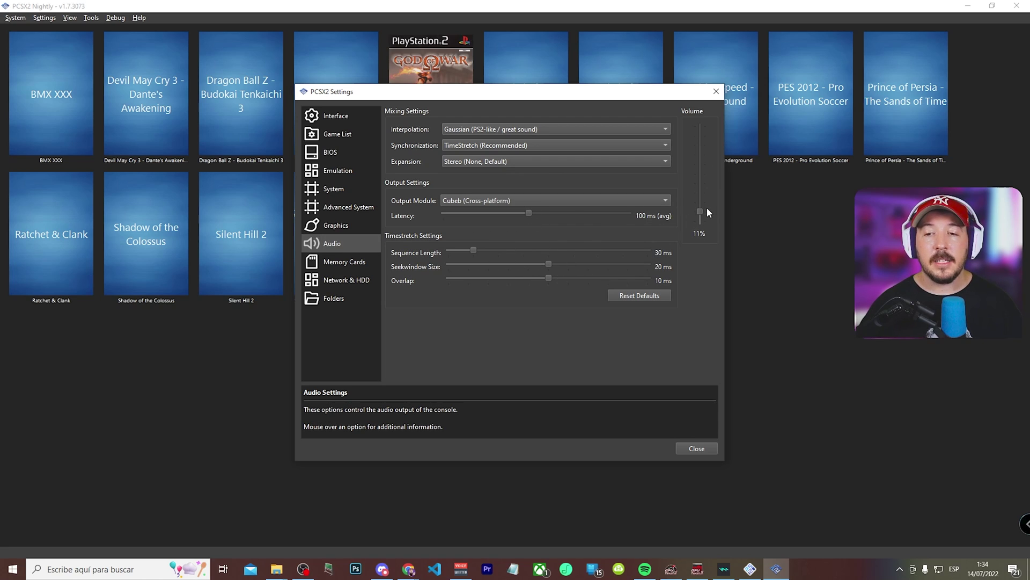
- Review the memory card, network and hard disk, and folder directory settings, and close the settings
click(344, 262)
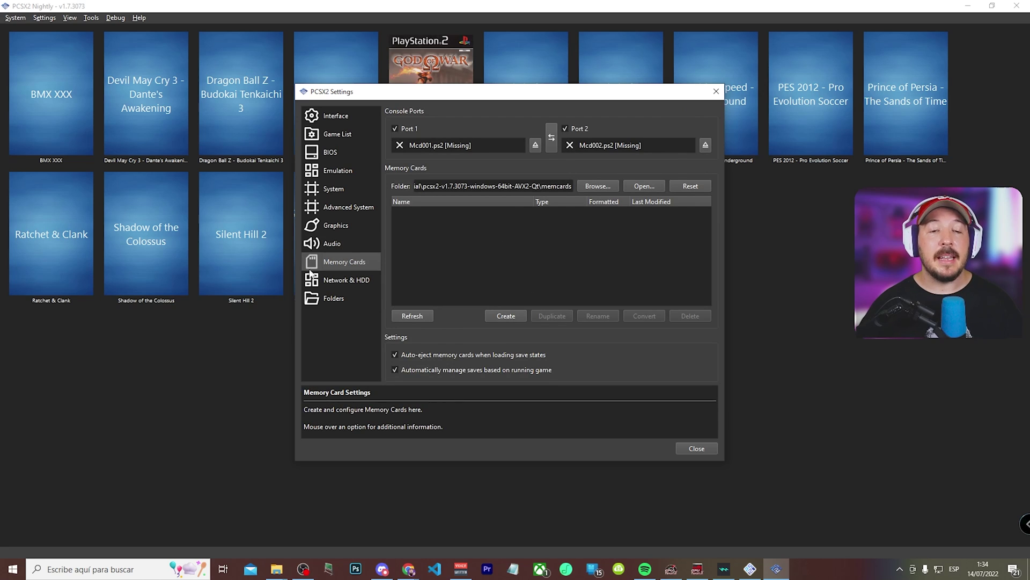
click(343, 281)
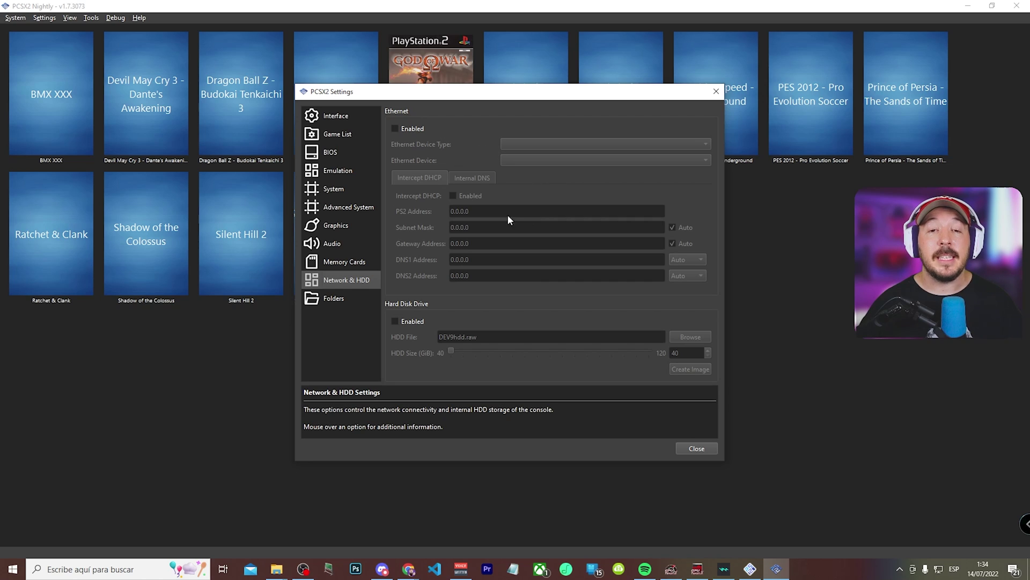
click(334, 298)
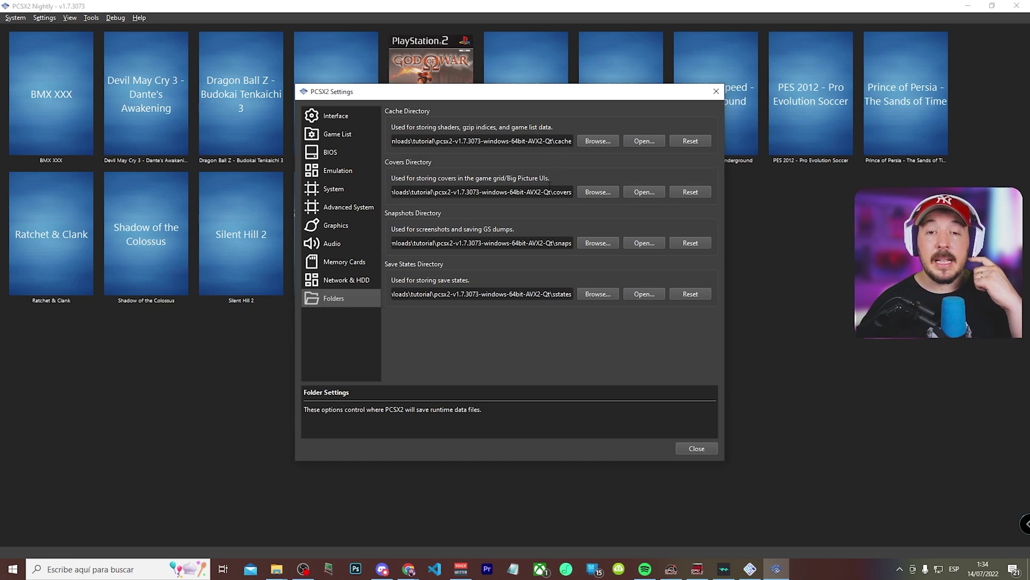
drag(554, 192, 572, 191)
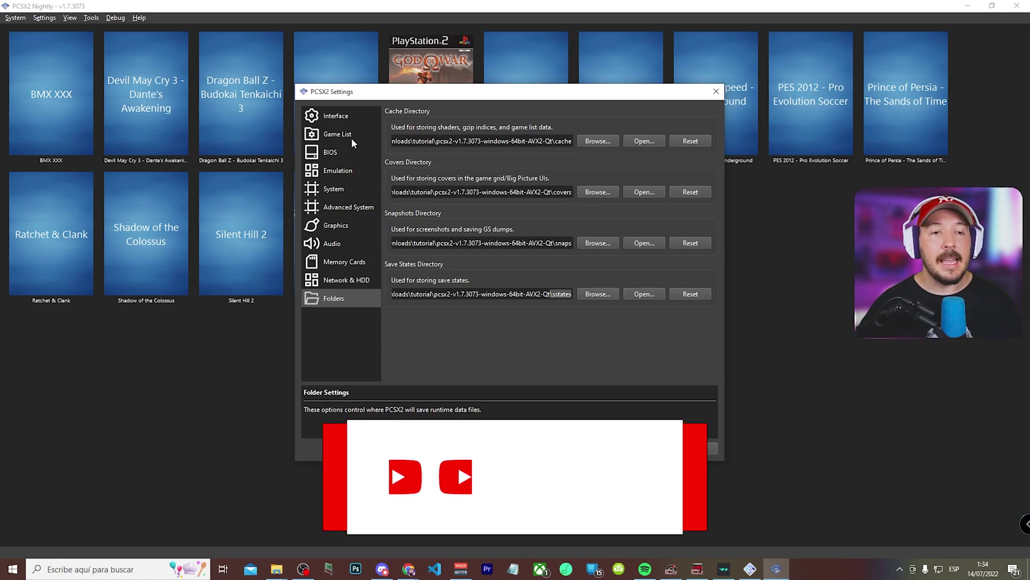
key(Escape)
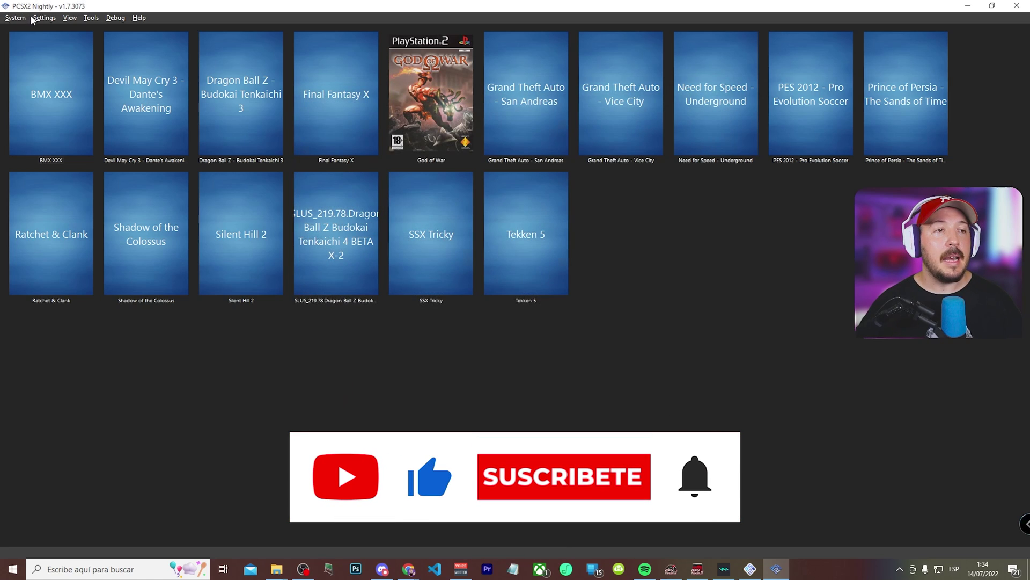
- In the controller settings, enable DualShock 4 / DualSense Enhanced Mode and the XInput input source
click(44, 19)
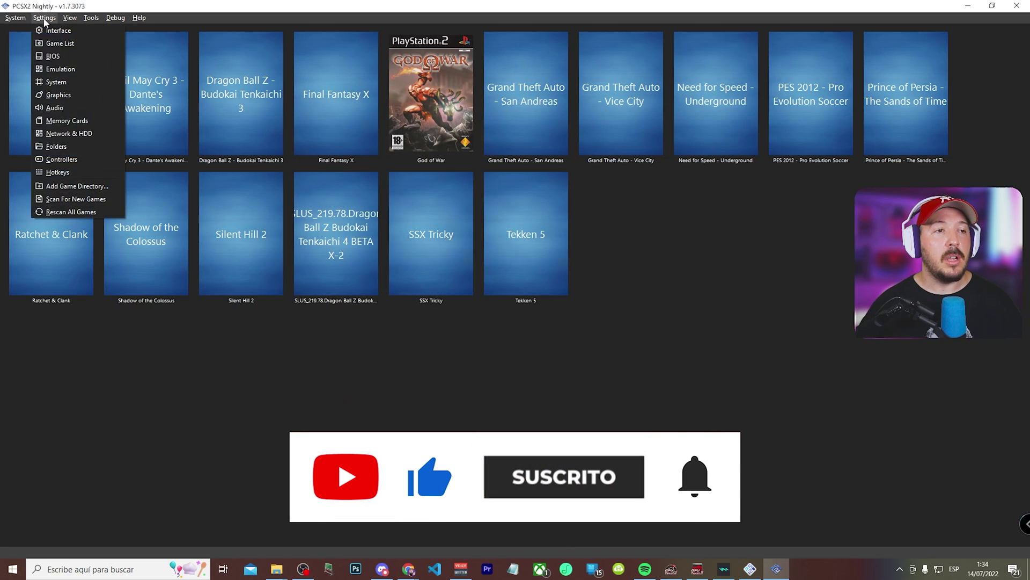
click(61, 159)
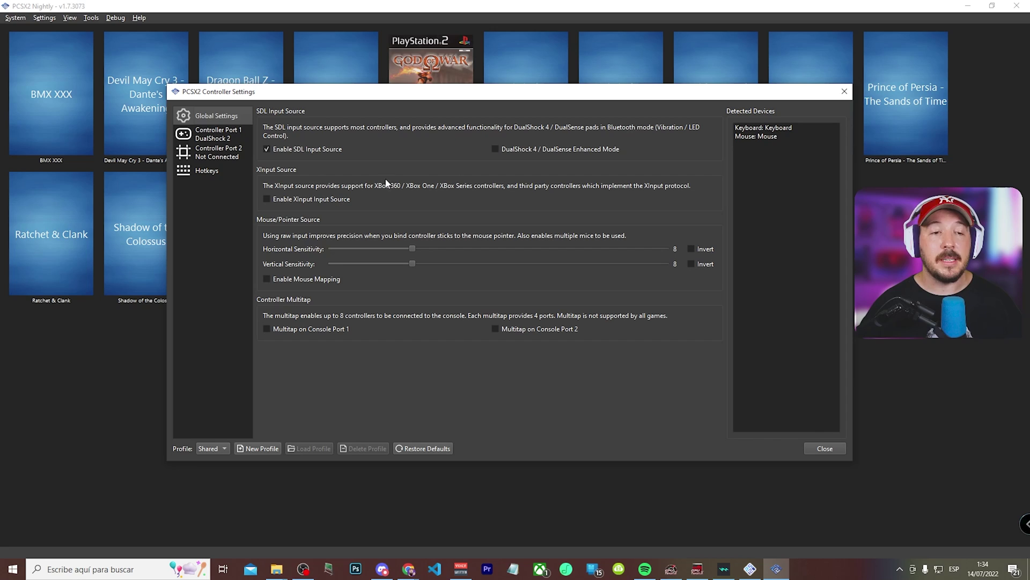
click(494, 148)
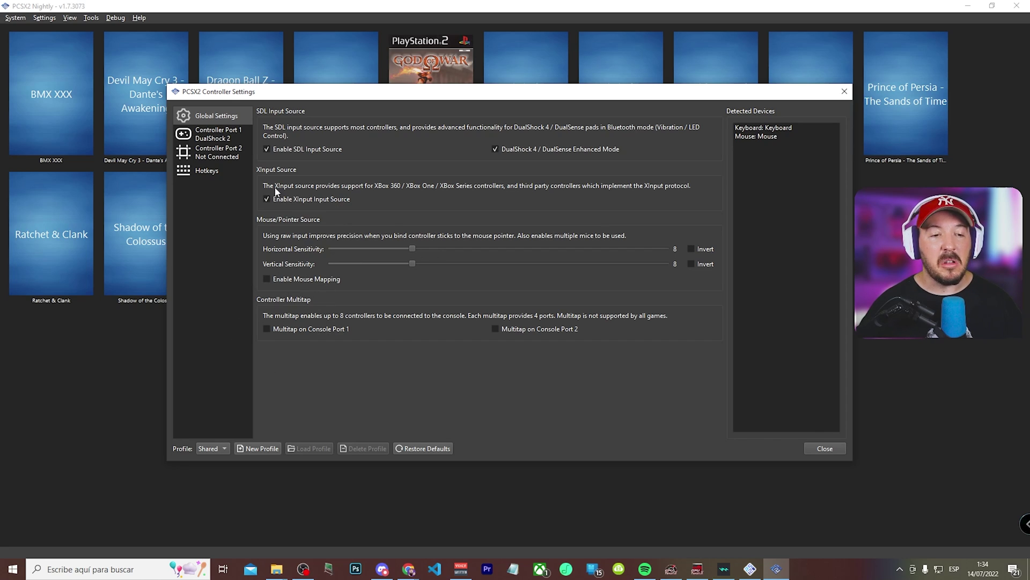
- Bind the gamepad's buttons and analog sticks to the DualShock 2 on Controller Port 1
click(214, 137)
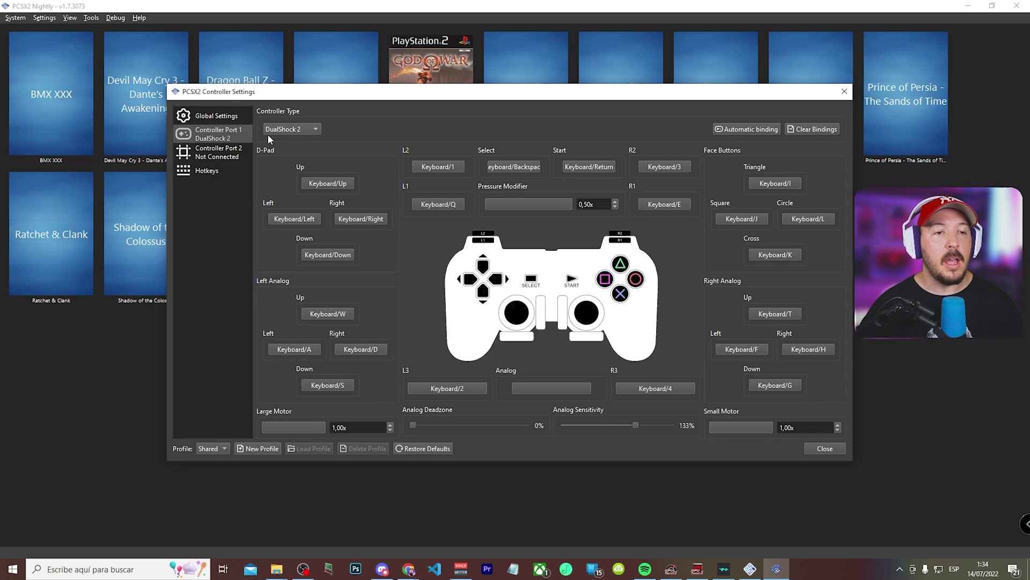
click(307, 129)
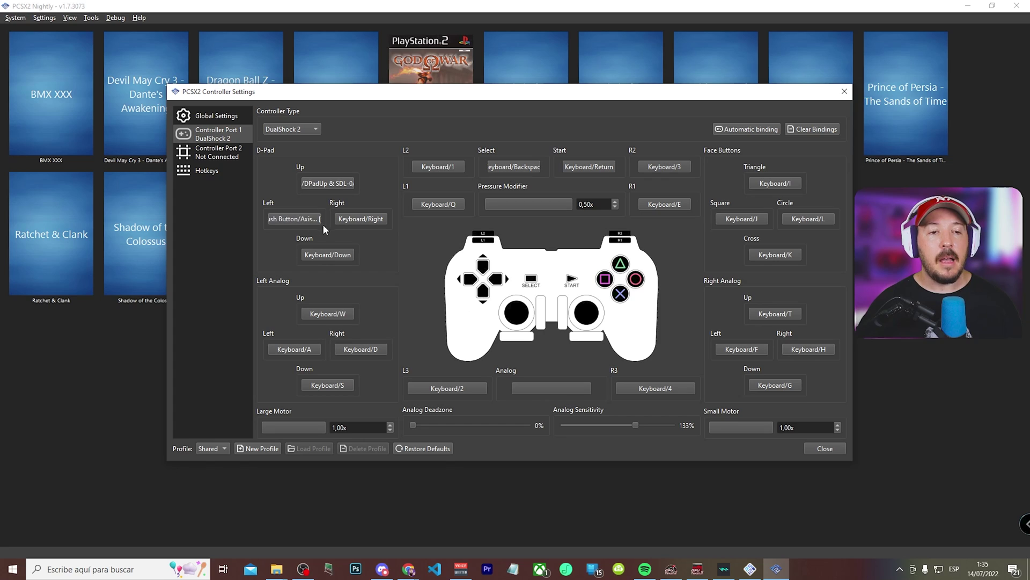
click(324, 313)
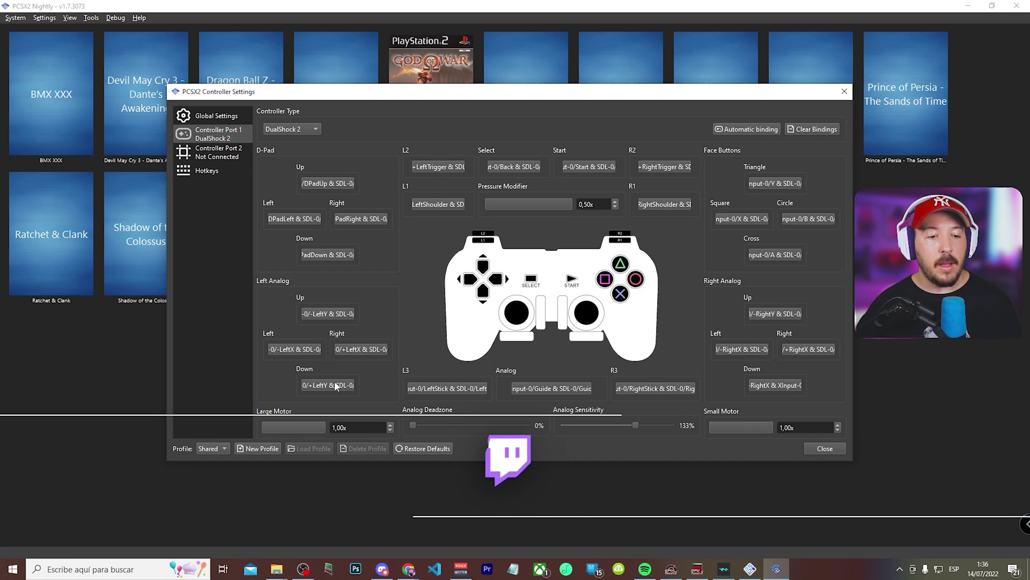
- Create a new input profile named "Dualshock 3"
click(270, 448)
text(Dualshock 3)
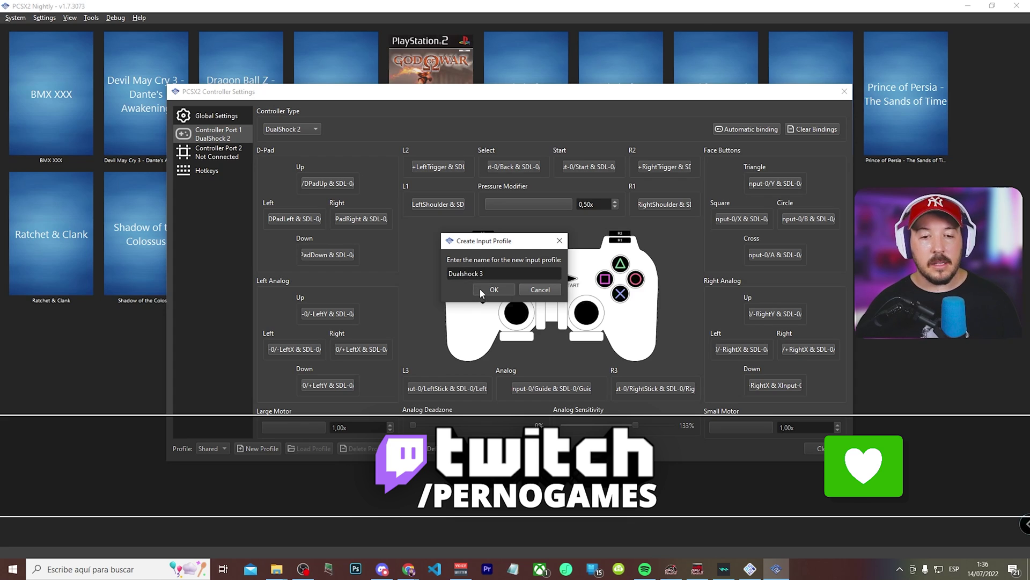
click(521, 286)
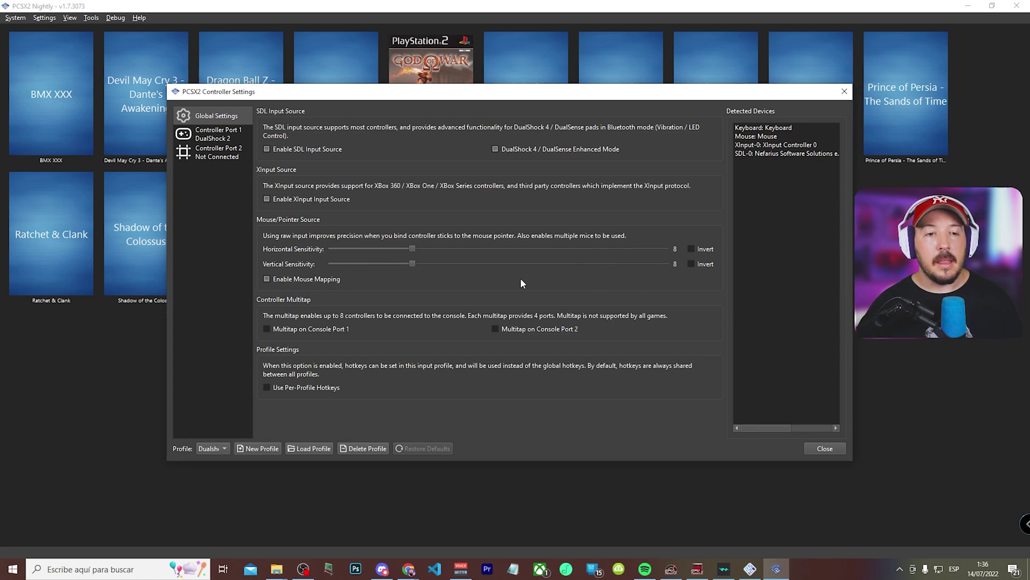
- Check the Controller Port 1 bindings in the Dualshock 3 profile, switching to Shared and back, and close the controller settings
click(181, 129)
click(226, 449)
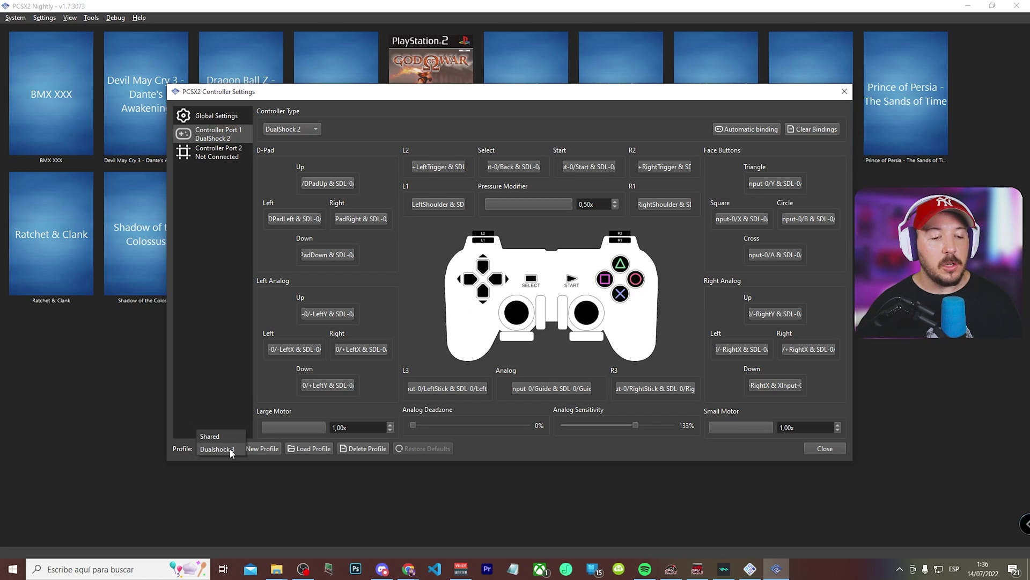
click(226, 449)
click(230, 436)
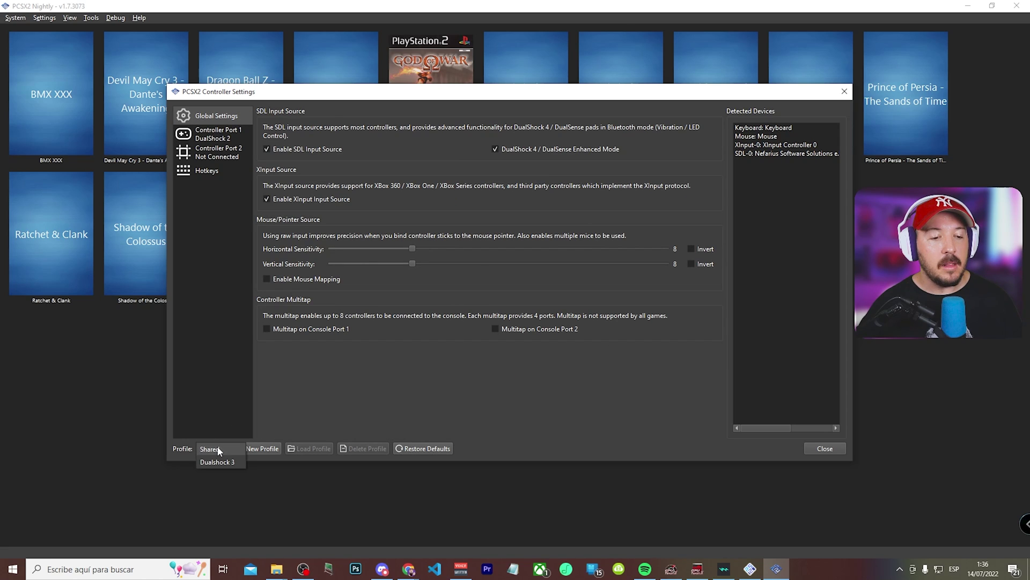
click(218, 462)
click(208, 141)
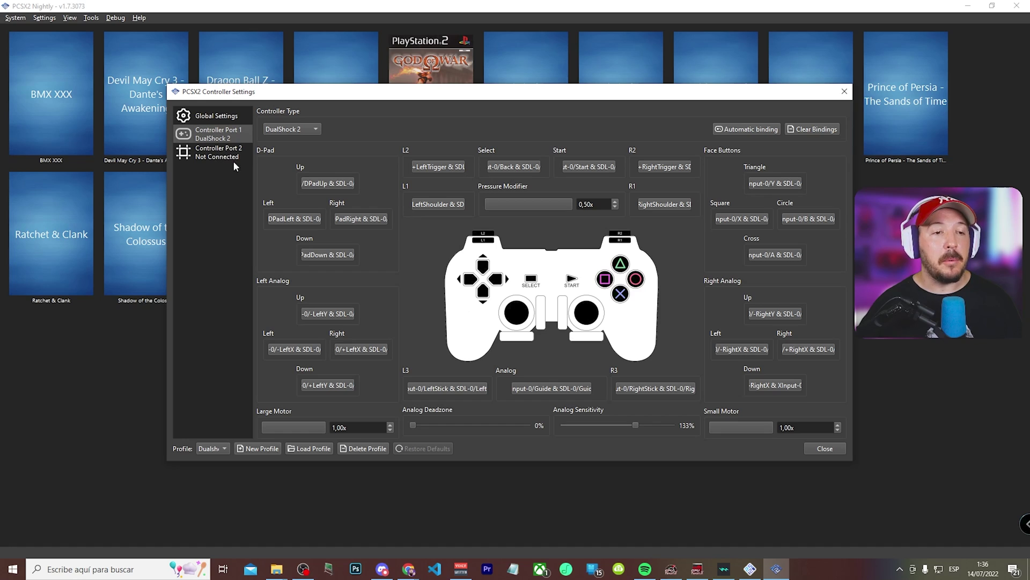
click(820, 449)
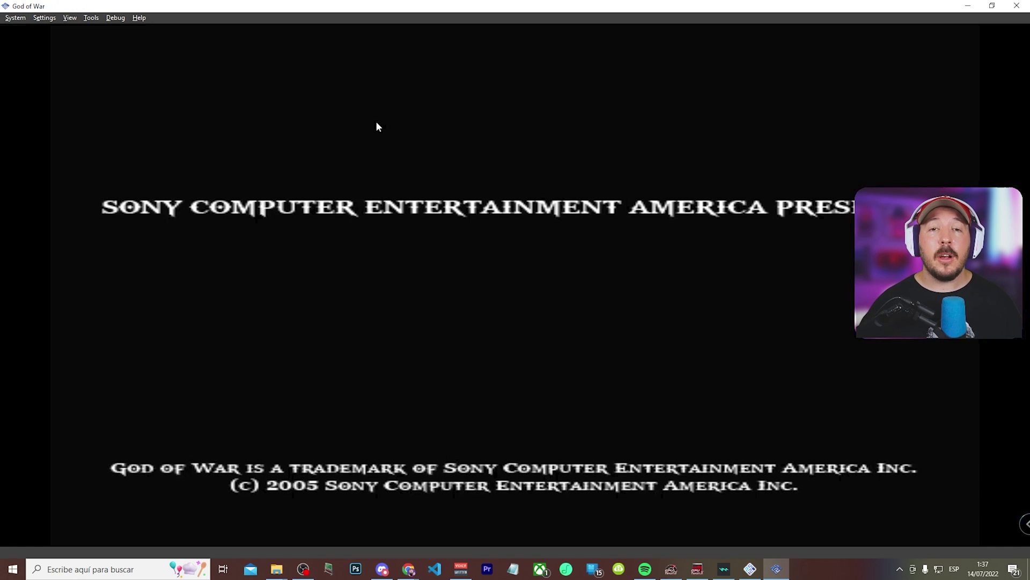
- View the running God of War game in fullscreen and return it to windowed mode
key(alt+Return)
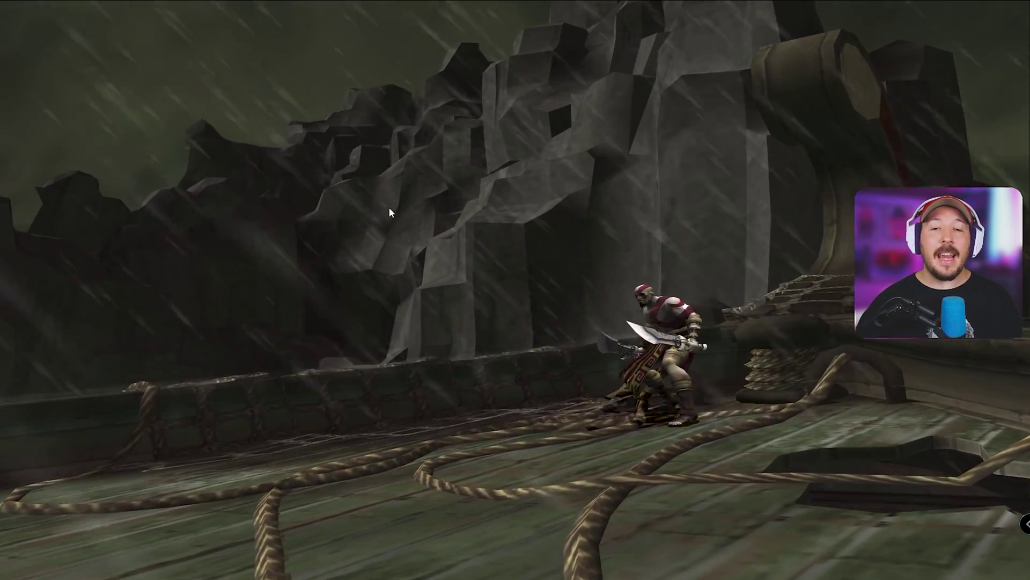
key(alt+Return)
- Reduce the graphics internal resolution to 3x Native (~1080p) and return to the game
click(44, 18)
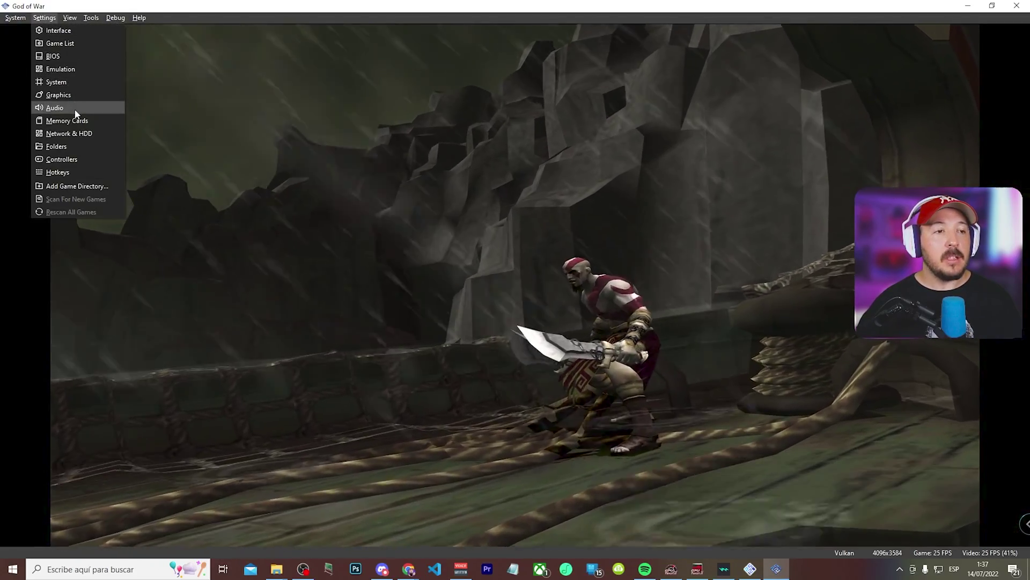
click(58, 95)
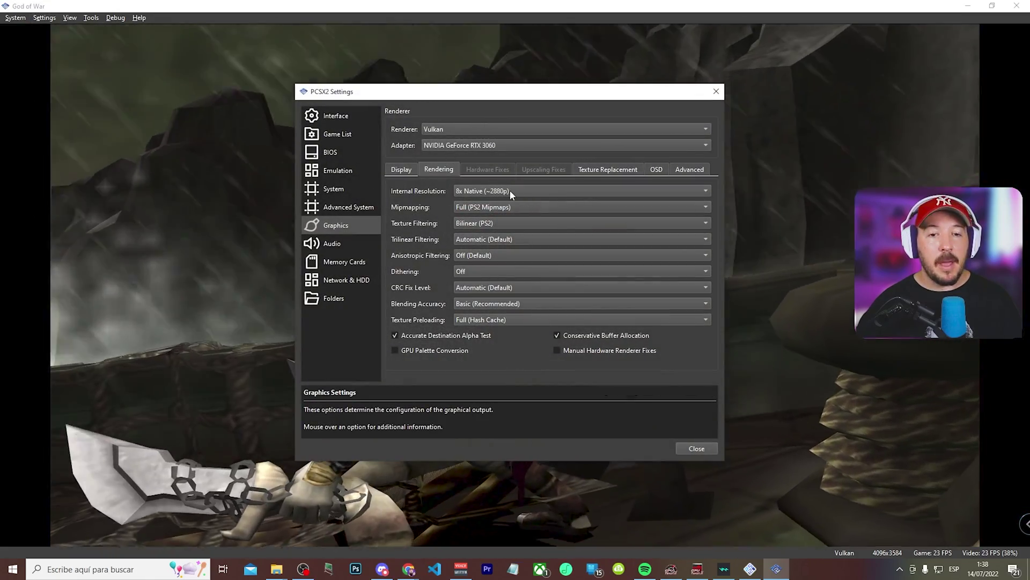
click(510, 191)
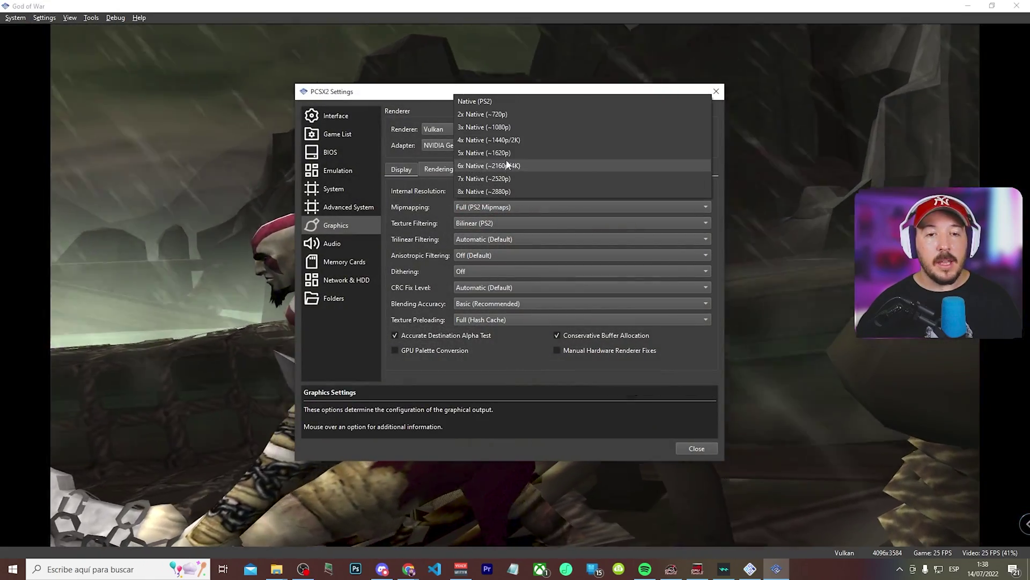
click(525, 127)
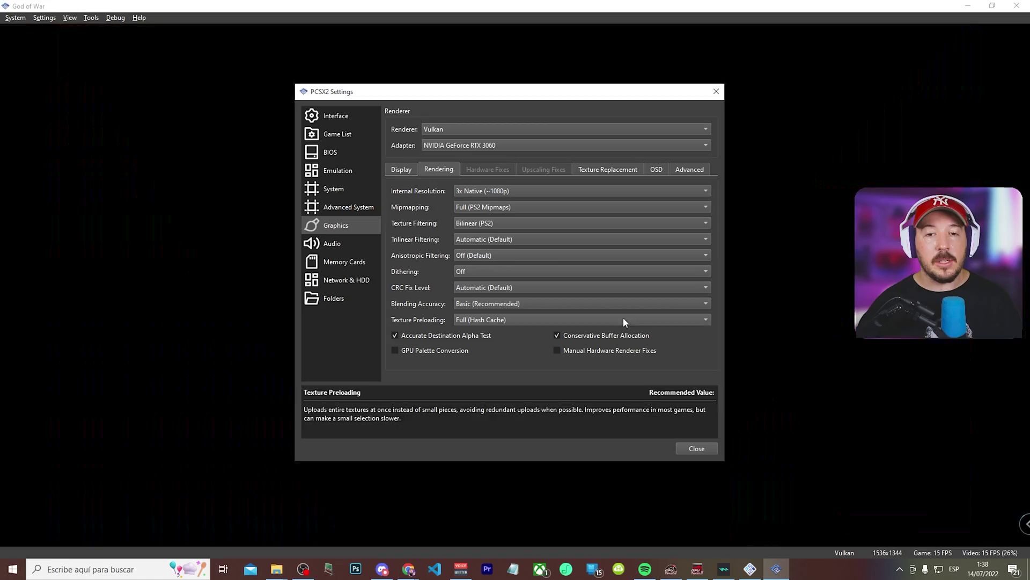
click(695, 449)
double_click(294, 143)
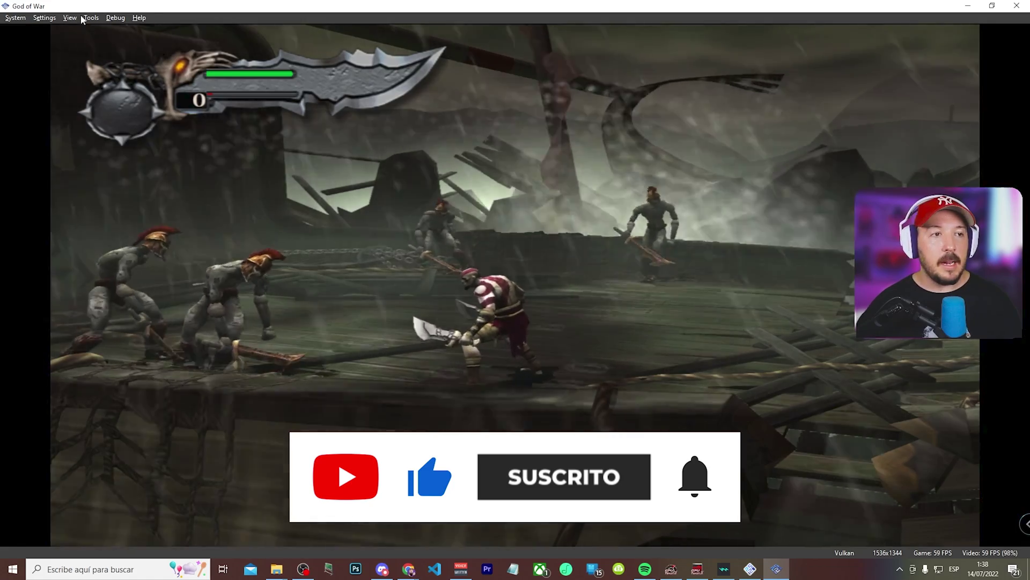
- Open the graphics settings during gameplay and move the dialog aside to uncover the game picture
click(70, 18)
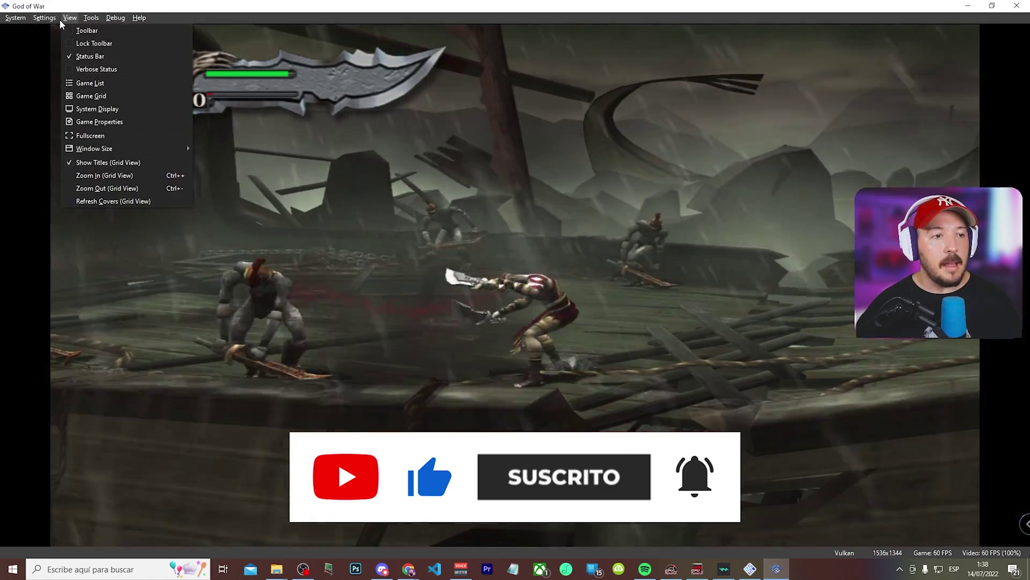
mouse_move(44, 18)
click(63, 95)
drag(598, 88, 933, 110)
- Try GPU Palette Conversion and Manual Hardware Renderer Fixes, switching each one on and back off
click(726, 368)
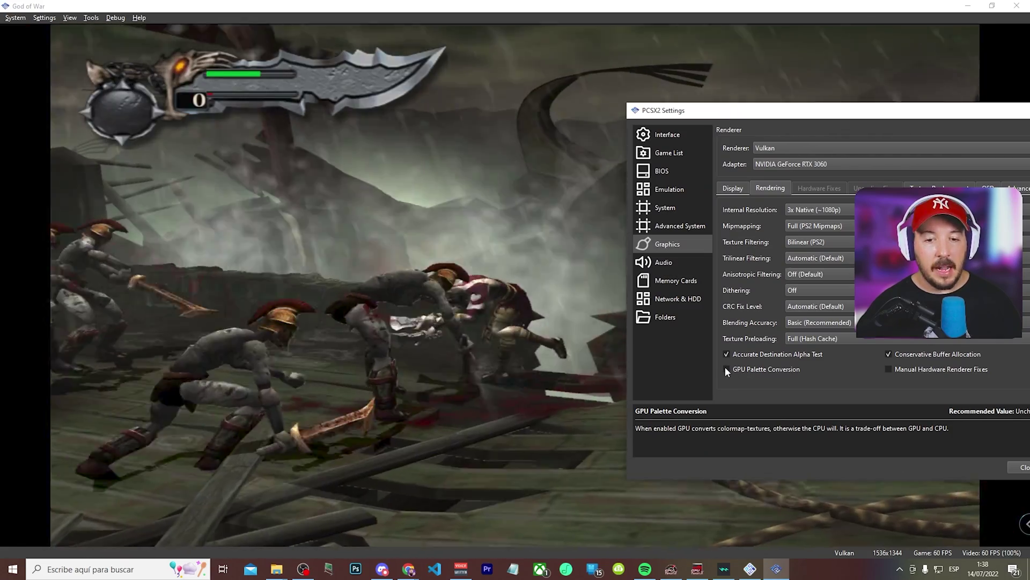
click(726, 368)
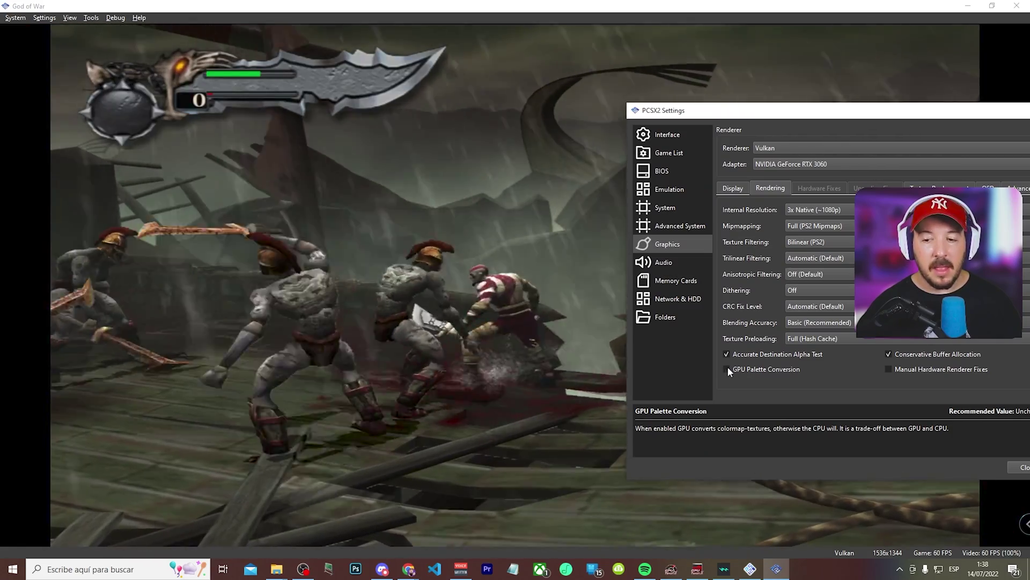
click(888, 369)
click(888, 369)
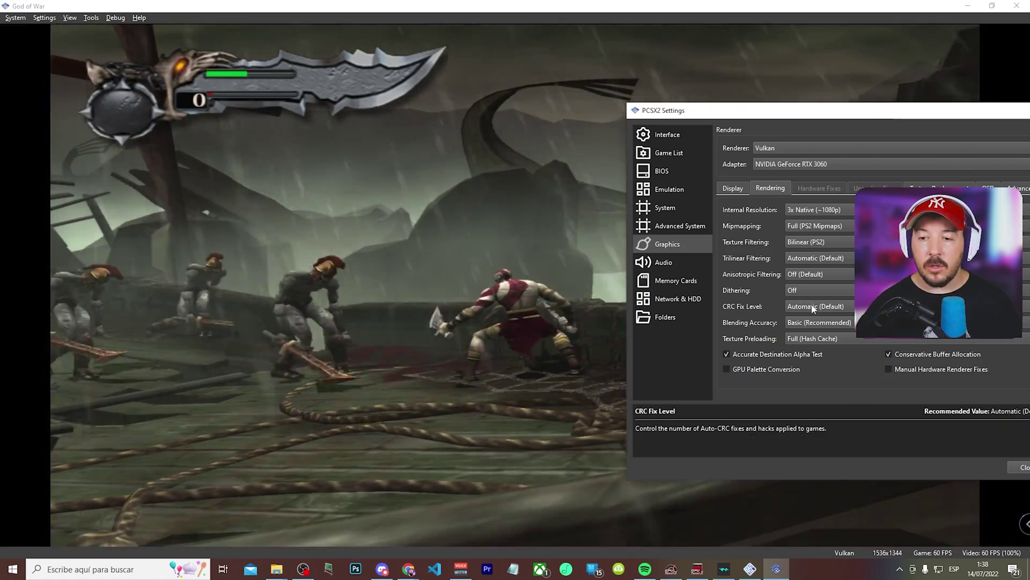
- Try texture filtering on Nearest for comparison, and set it to Bilinear (Forced)
click(812, 241)
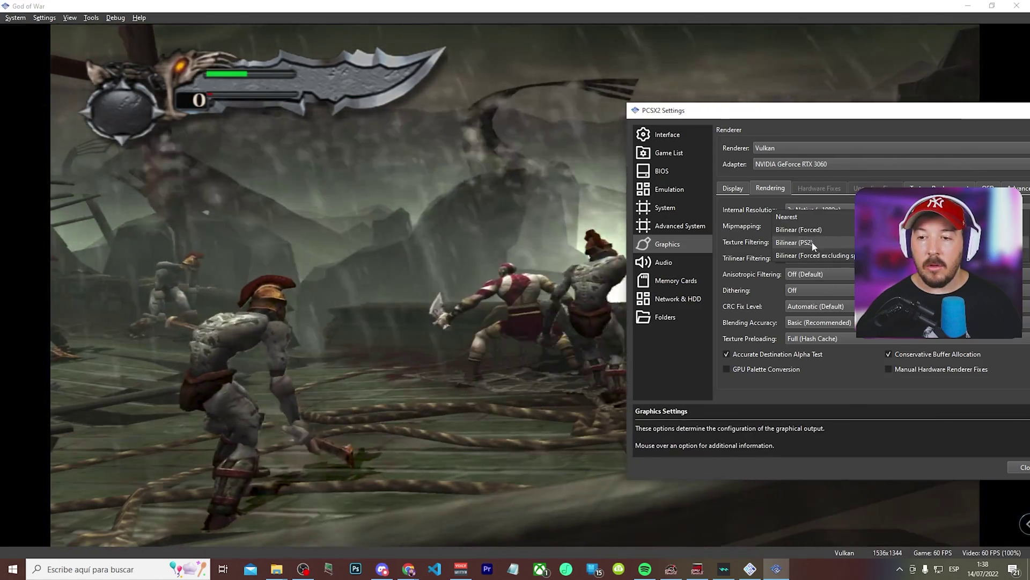
click(797, 220)
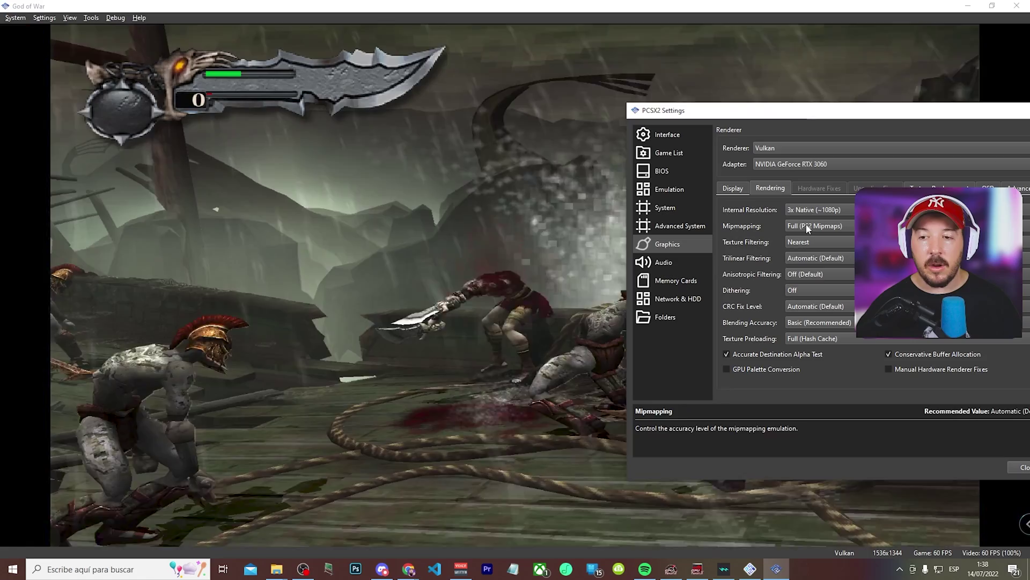
click(804, 241)
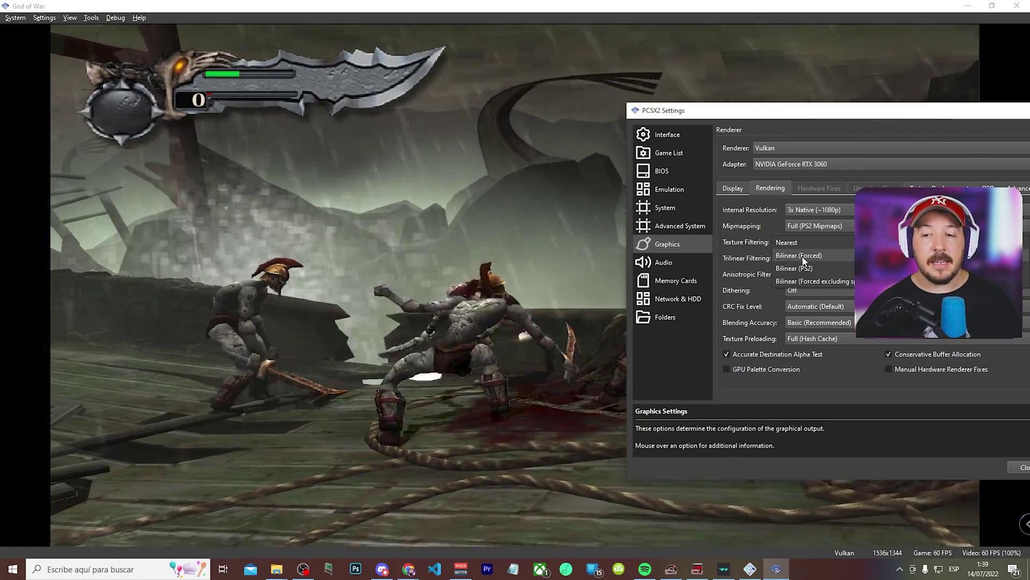
click(799, 251)
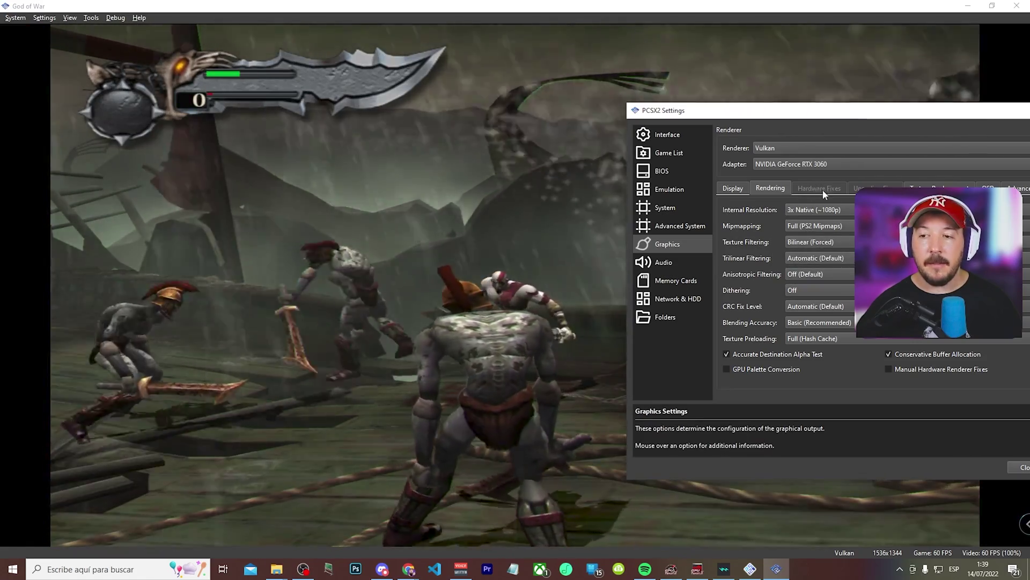
- Enable Dump Textures, Dump FMV Textures and Load Textures for texture replacement, and return to the game
click(912, 187)
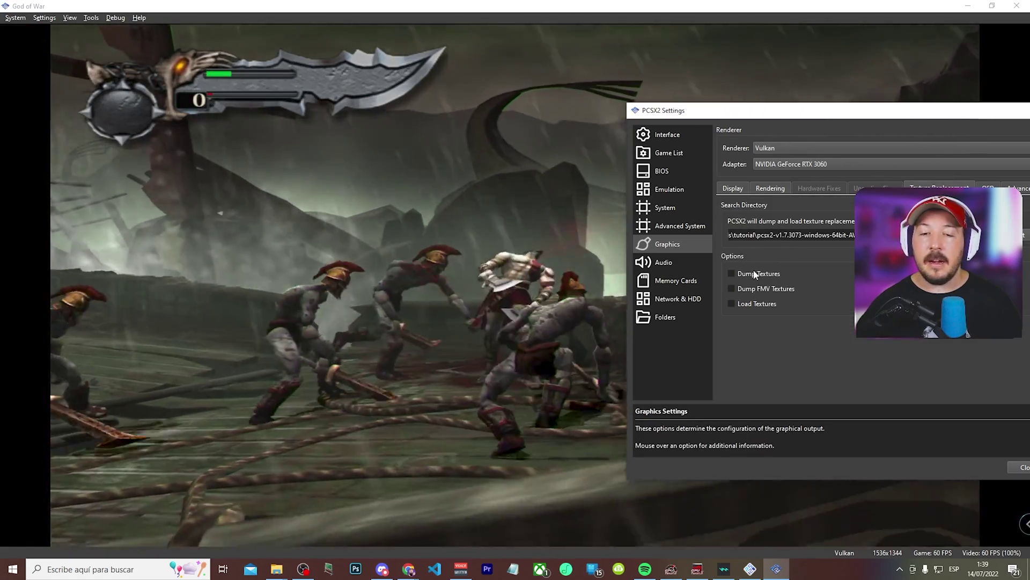
click(752, 273)
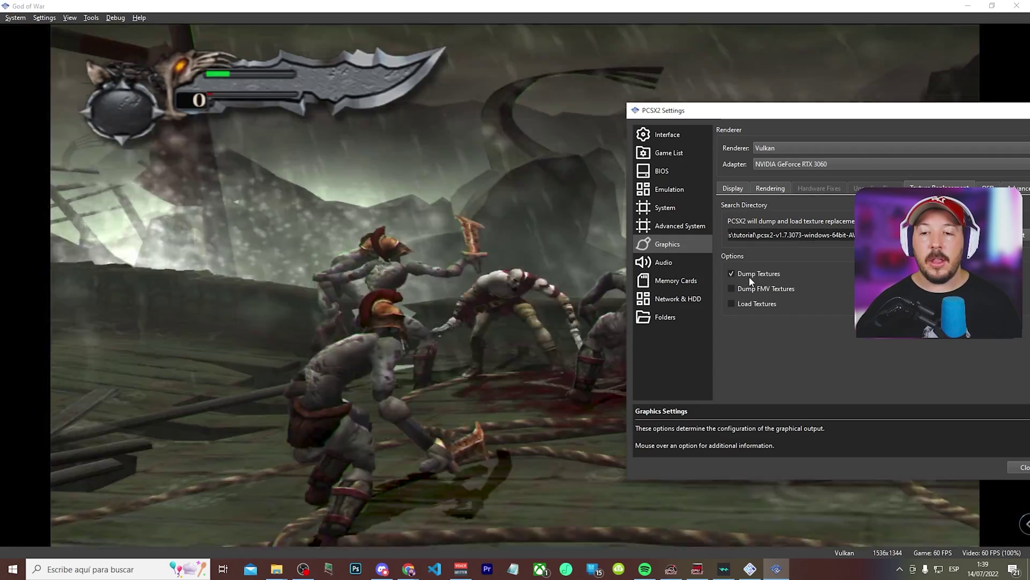
click(734, 289)
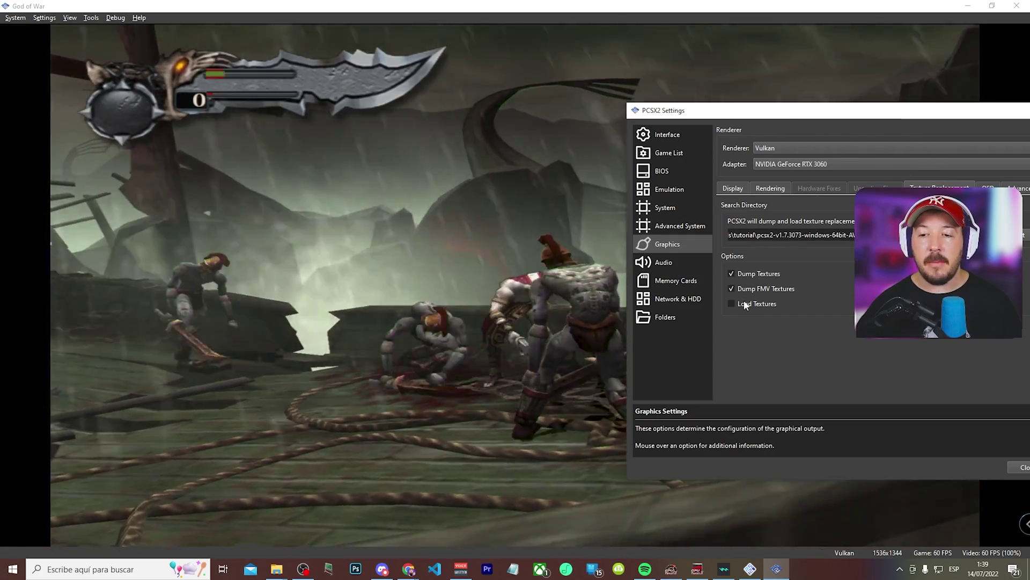
click(734, 303)
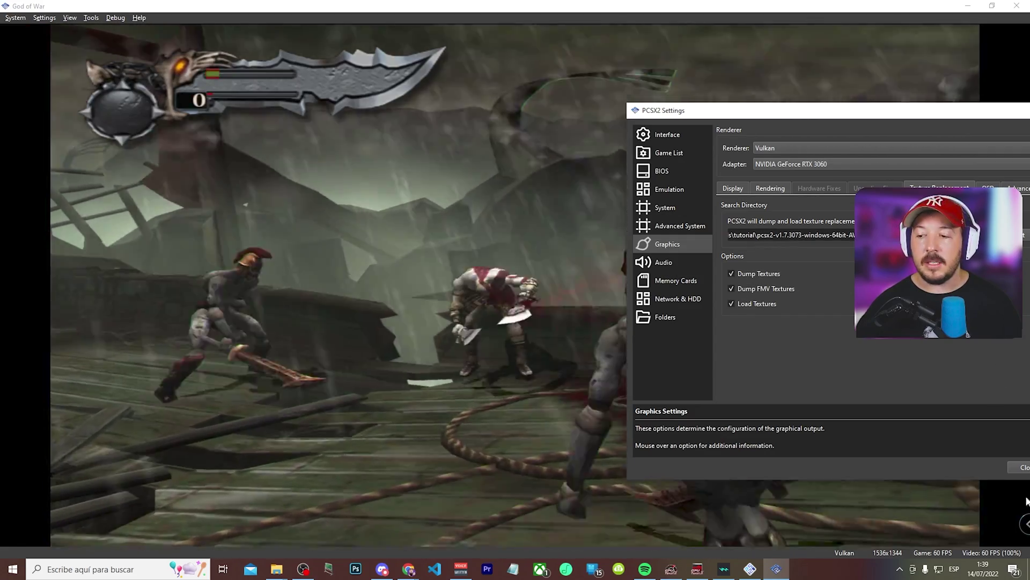
click(516, 271)
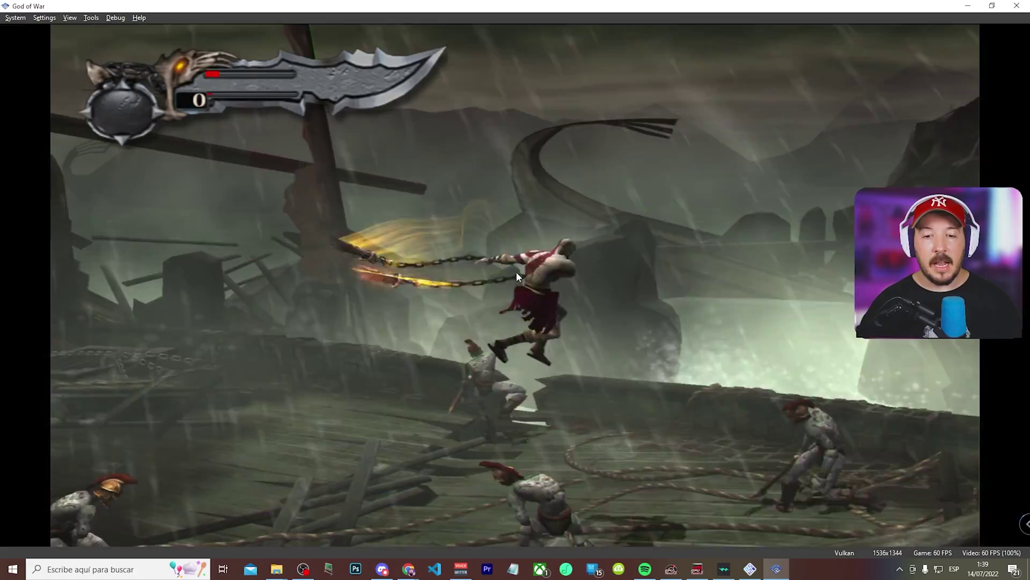